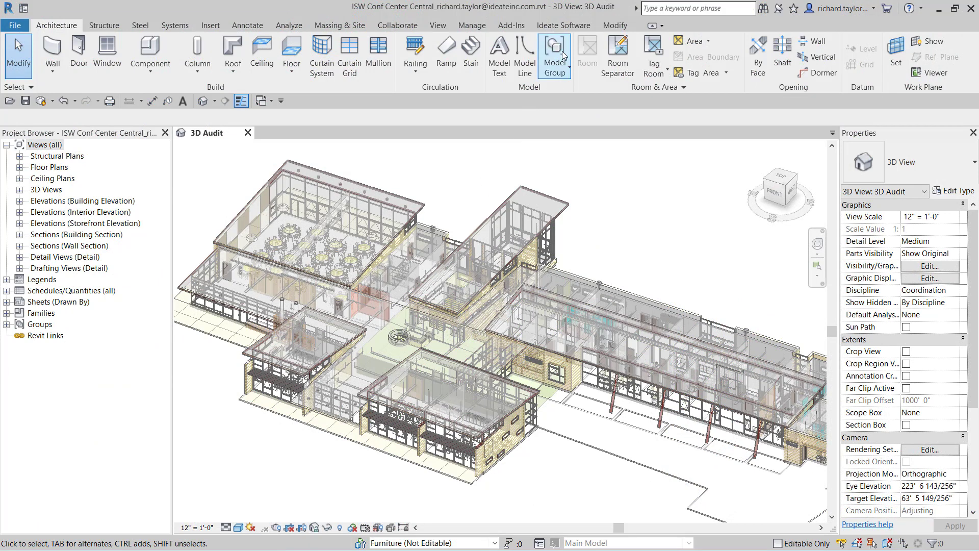
# Add the Ideate Explorer command to the Quick Access Toolbar.
pyautogui.click(562, 25)
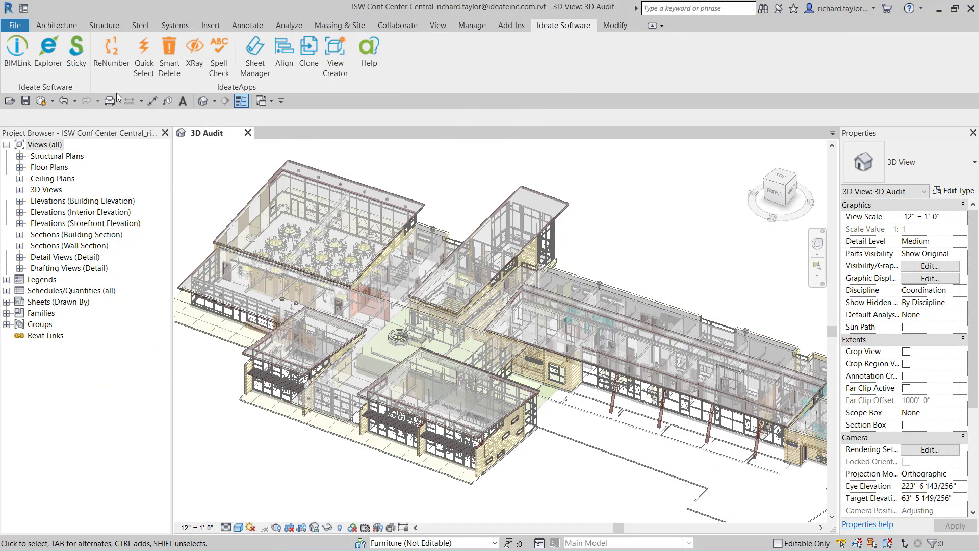
pyautogui.rightClick(54, 65)
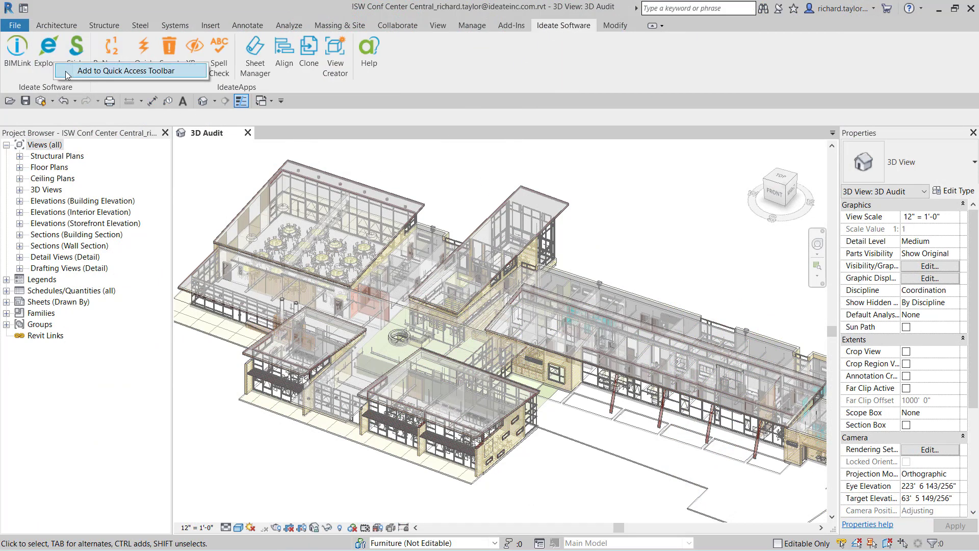
pyautogui.click(77, 69)
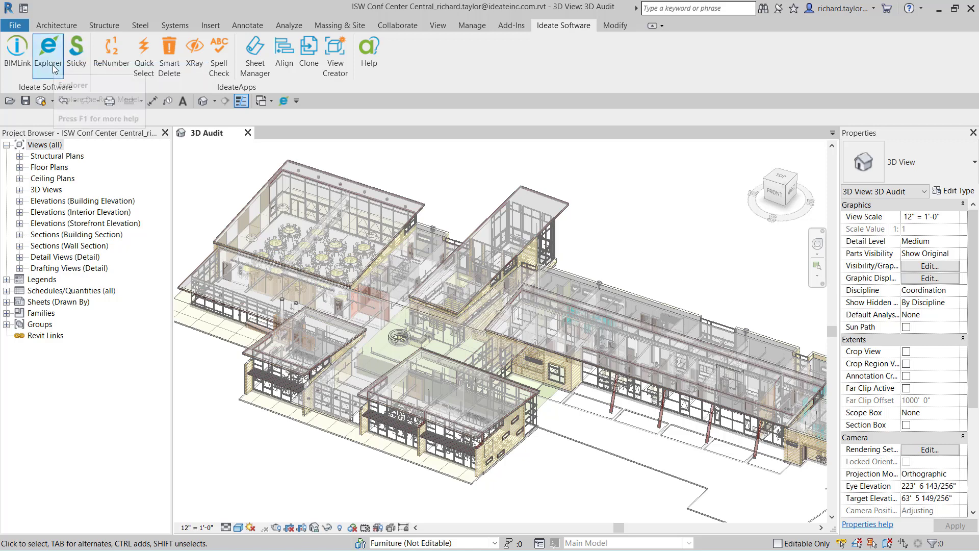
# Open Ideate Explorer and set it to display the Entire Project.
pyautogui.click(51, 66)
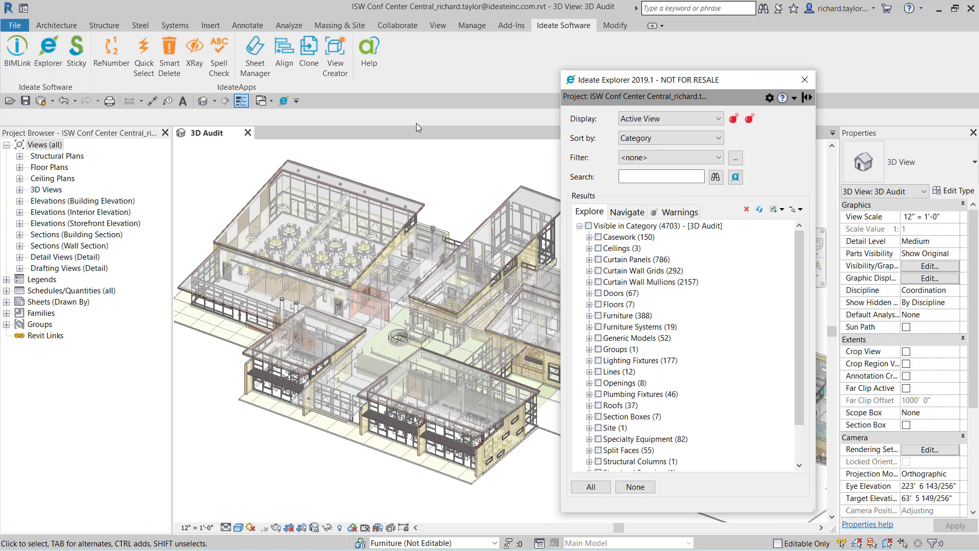
pyautogui.click(637, 118)
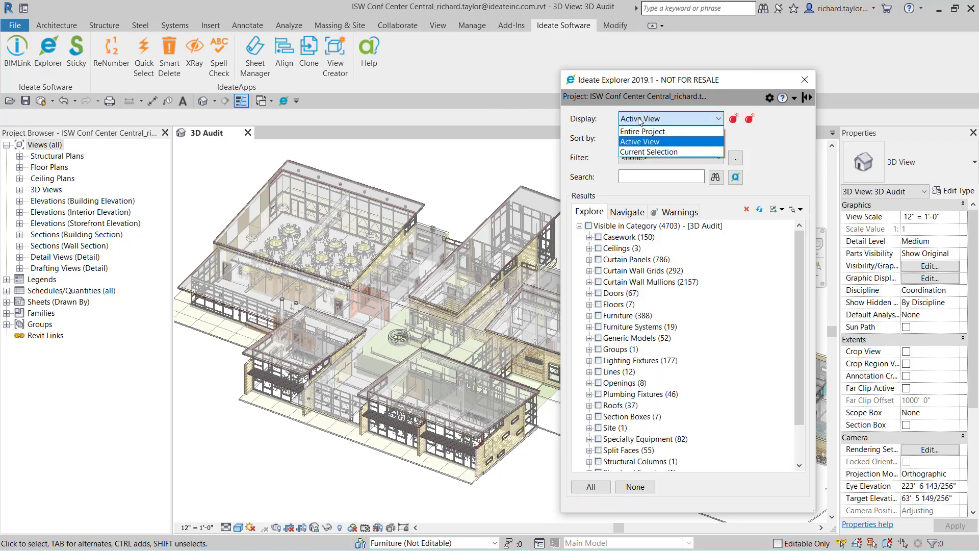
pyautogui.click(636, 132)
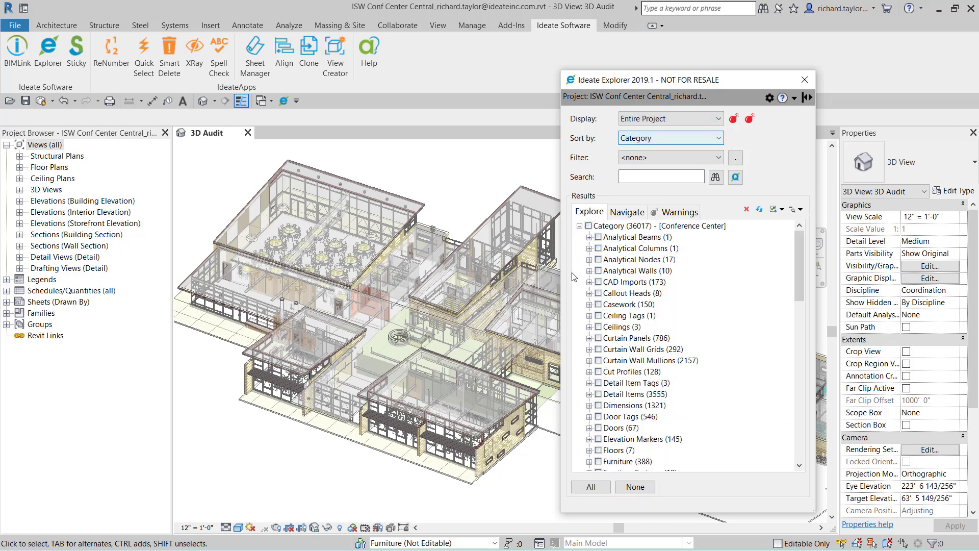
# Drill into the Curtain Panels category to Clear Glazing- Operable- Awning, then locate and select its third instance in the model.
pyautogui.click(590, 338)
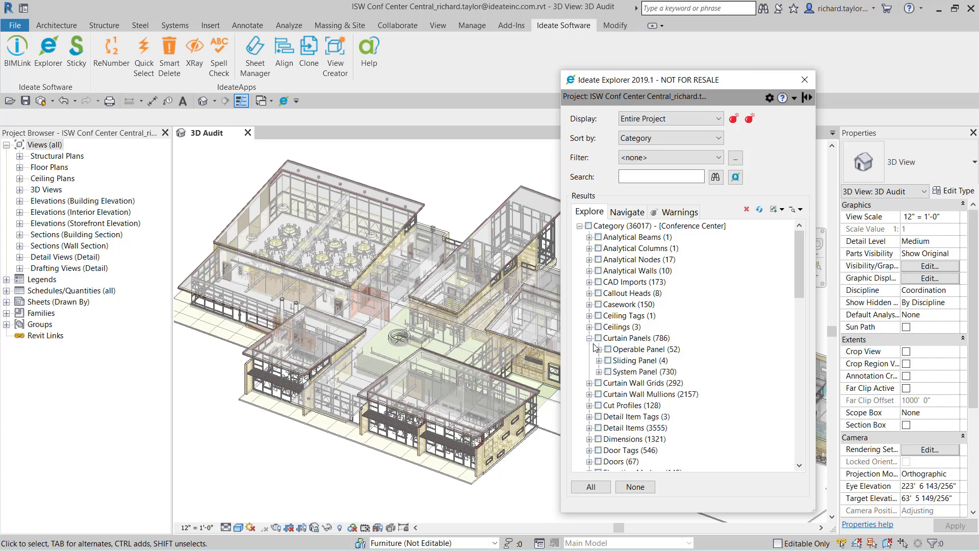
pyautogui.click(600, 350)
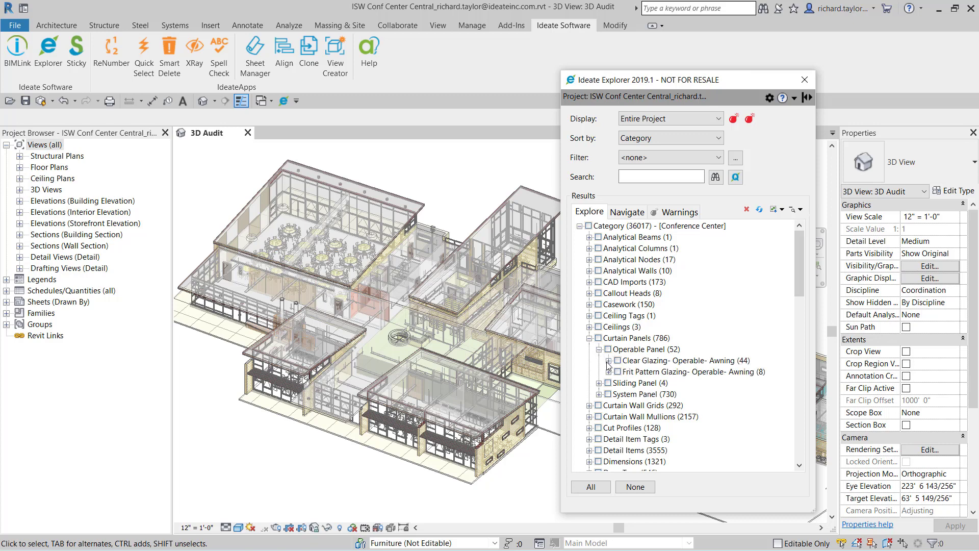
pyautogui.click(608, 360)
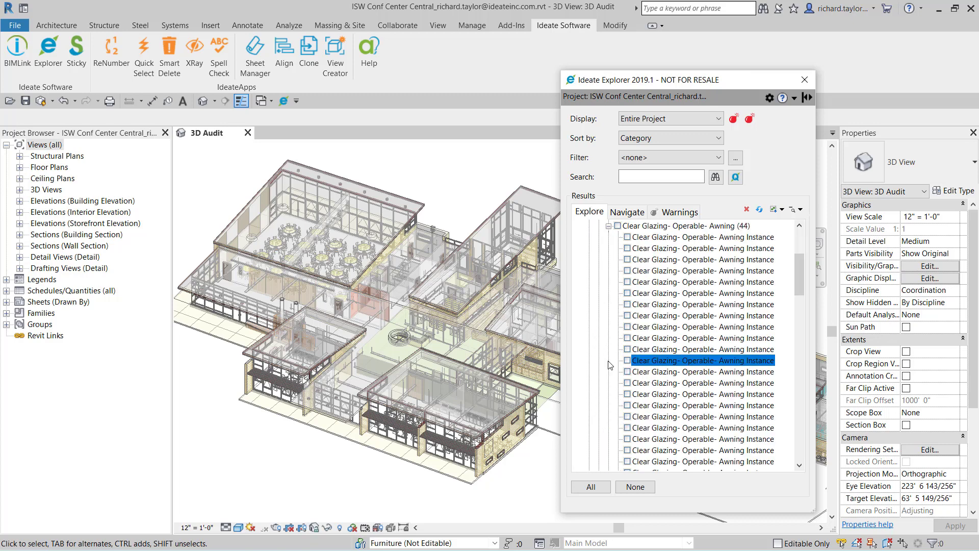
pyautogui.click(666, 262)
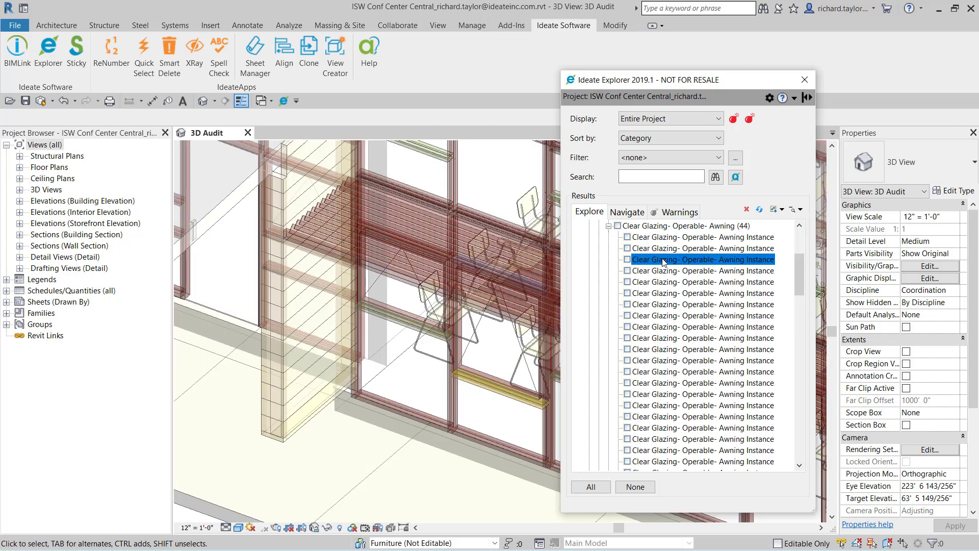
pyautogui.click(627, 259)
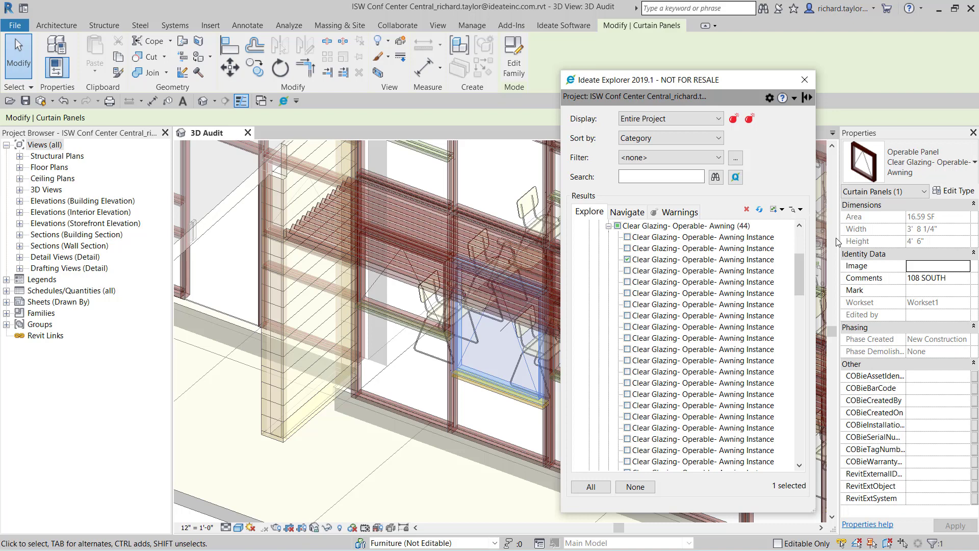
# Select every Clear Glazing- Operable- Awning panel and change their type to Sliding Panel, Clear Glazing- Operable- 50% EOA.
pyautogui.click(618, 225)
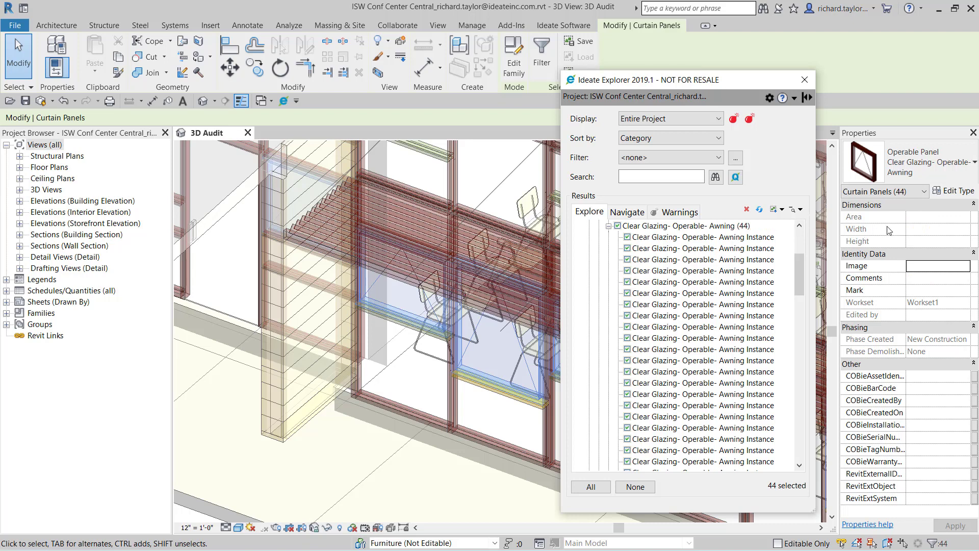
pyautogui.click(931, 172)
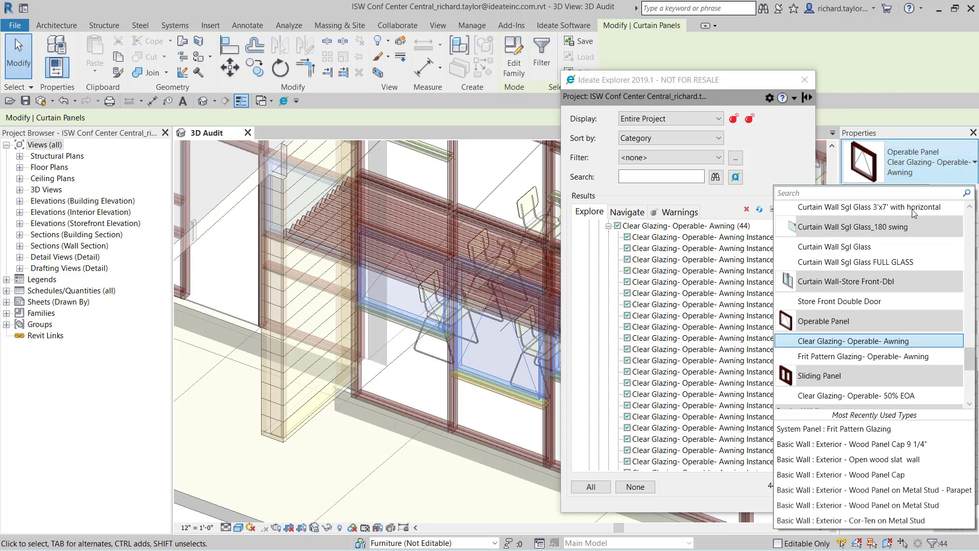
pyautogui.click(855, 396)
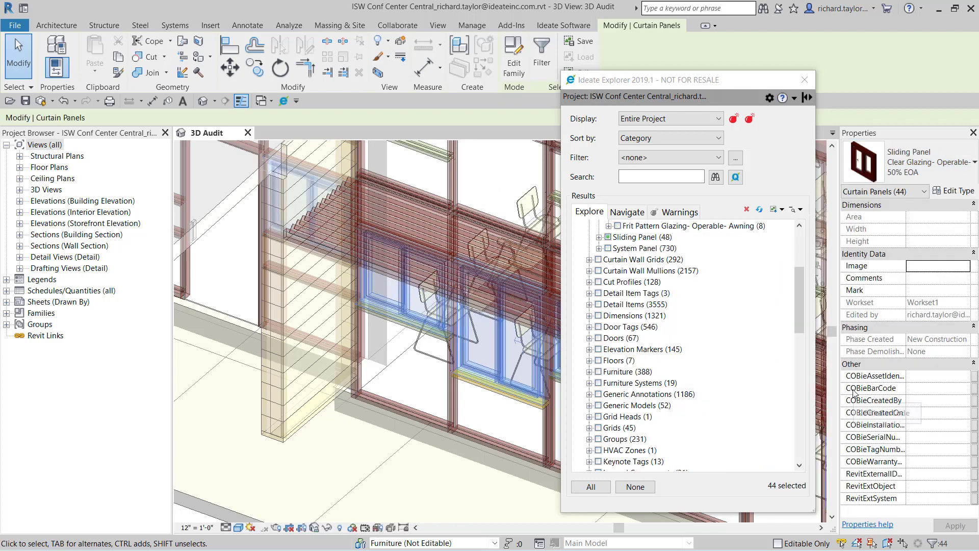
# Deselect all elements in Ideate Explorer and collapse the Curtain Panels category.
pyautogui.moveTo(798, 317); pyautogui.dragTo(801, 289)
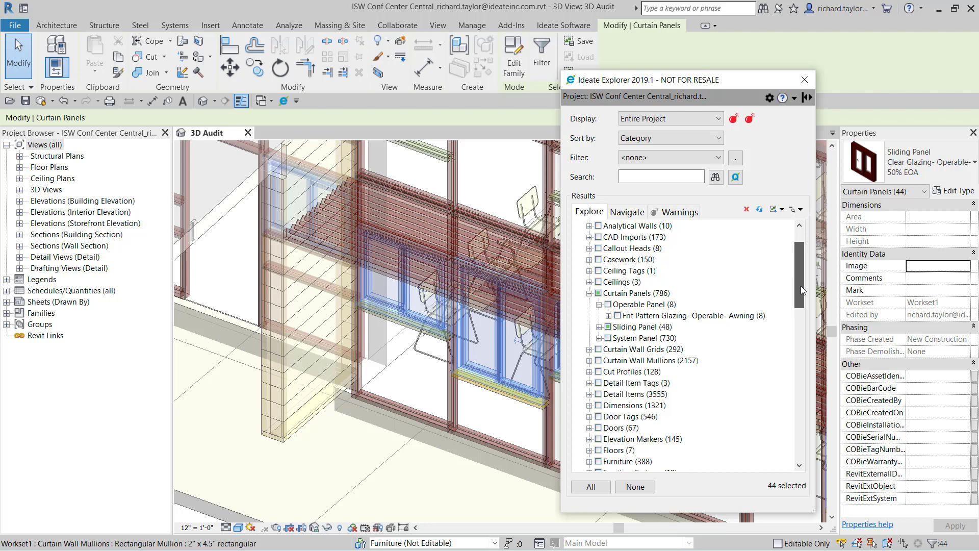
pyautogui.scroll(2, 801, 286)
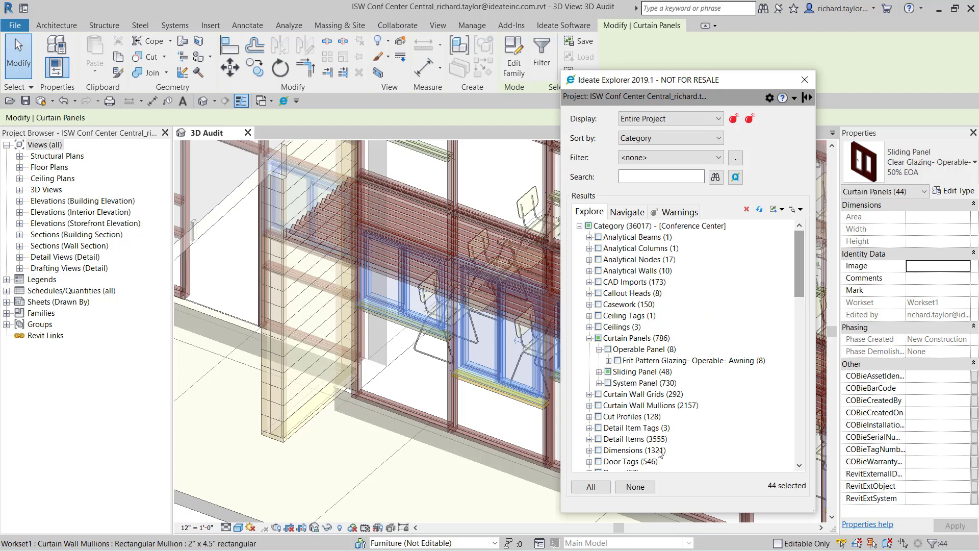
pyautogui.click(635, 486)
pyautogui.click(589, 338)
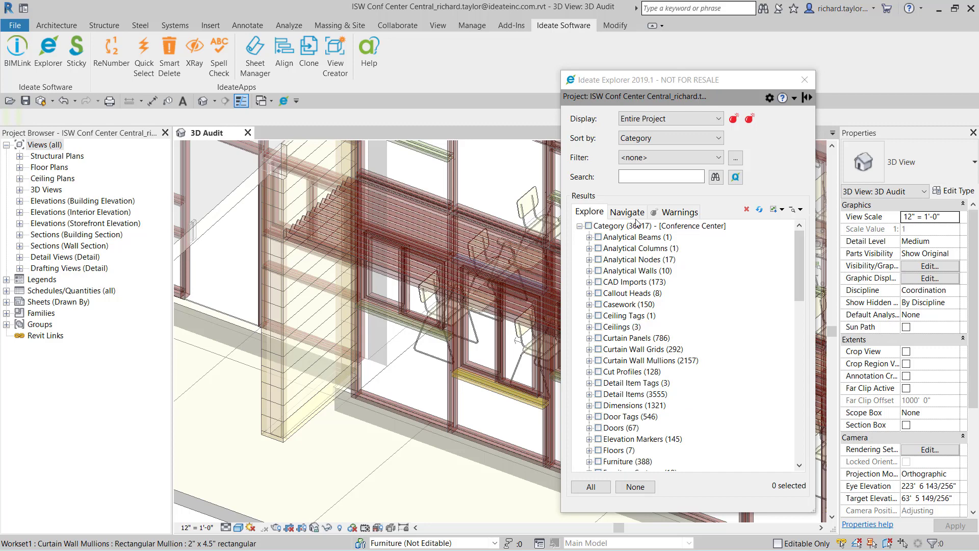
# Sort the results by Level, then locate and select the 13'-10" OPENING barn door instance under T.O. FTG.
pyautogui.click(678, 136)
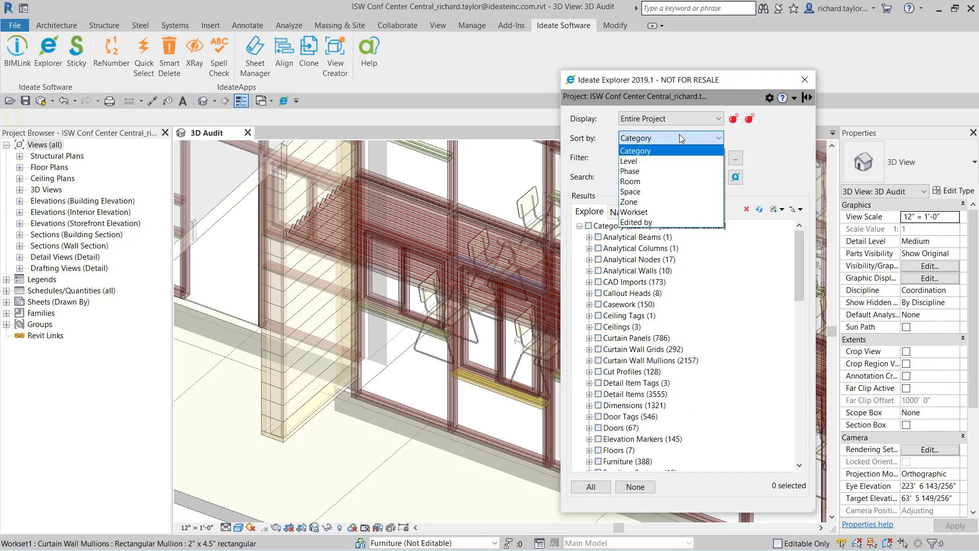
pyautogui.click(671, 162)
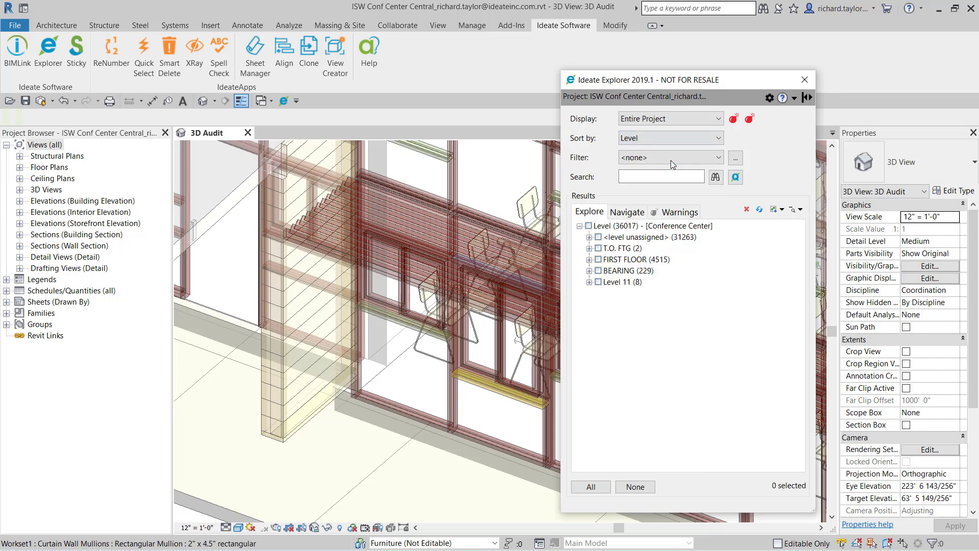
pyautogui.click(589, 249)
pyautogui.click(599, 259)
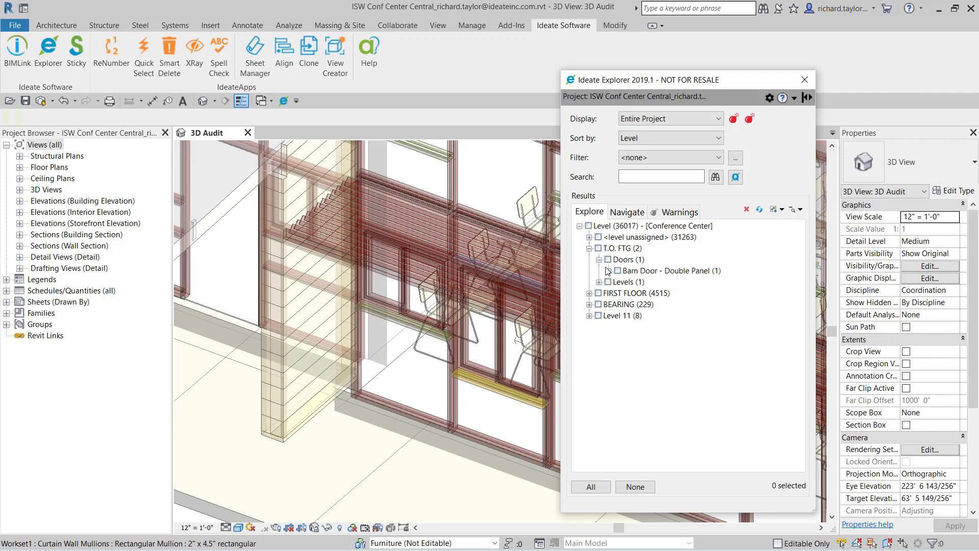
pyautogui.click(608, 271)
pyautogui.click(618, 282)
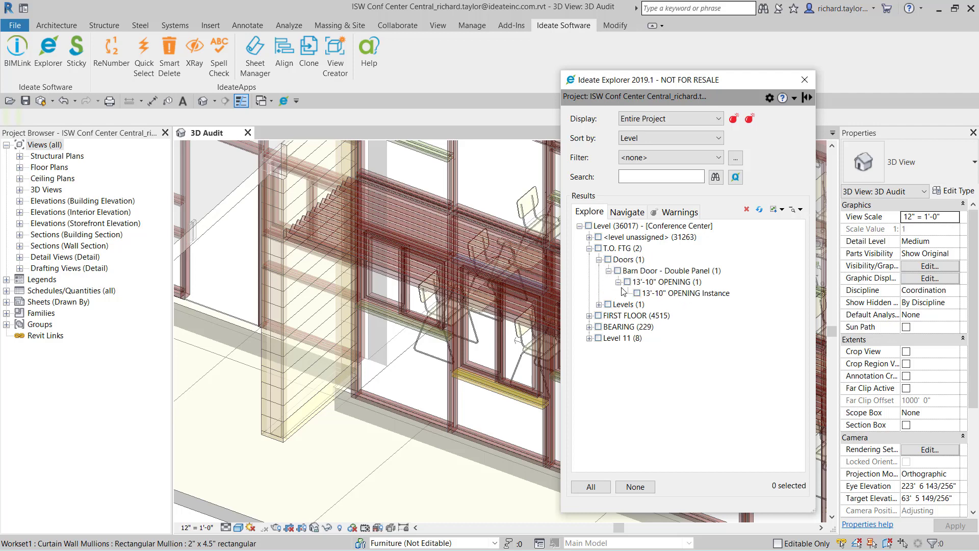
pyautogui.doubleClick(671, 294)
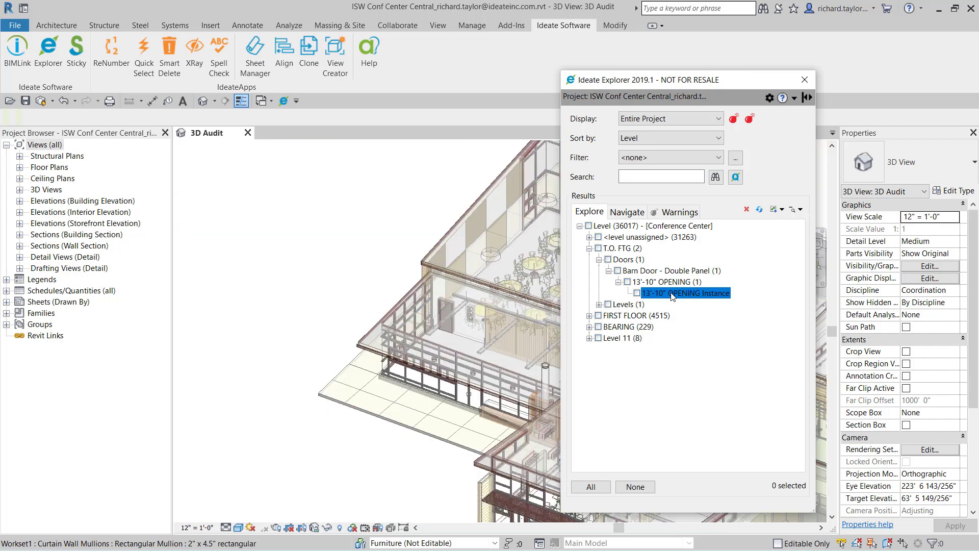
pyautogui.click(637, 293)
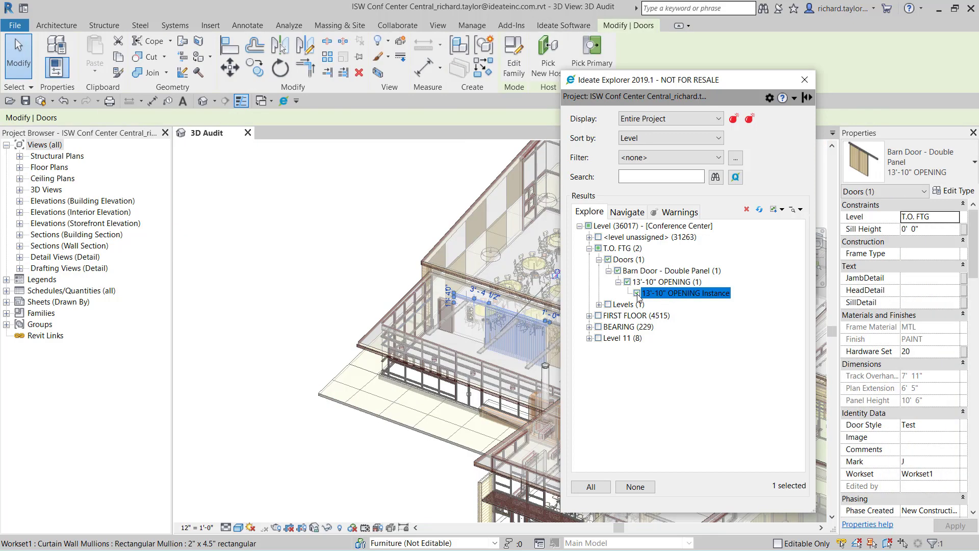
# Isolate the selected barn door in a selection box and look closely at its base.
pyautogui.click(378, 73)
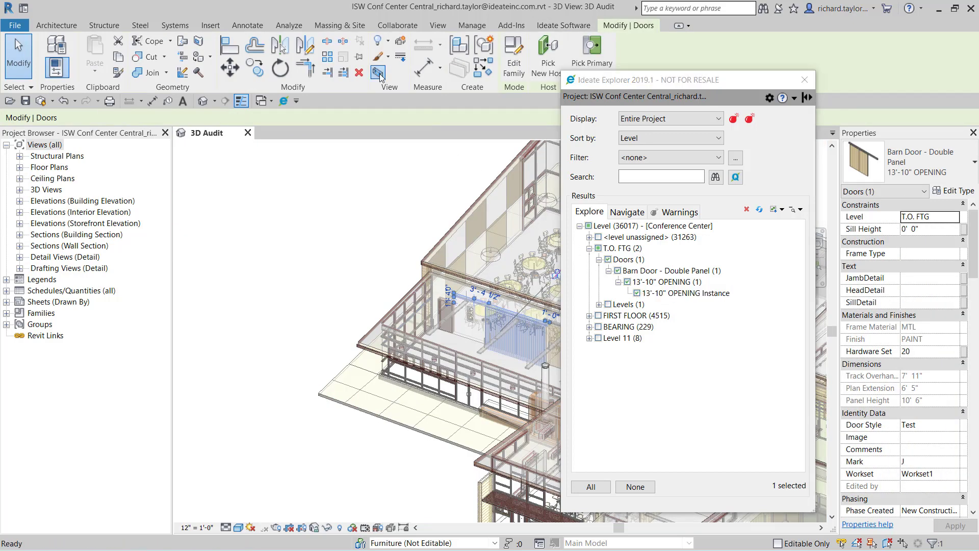
pyautogui.moveTo(467, 409); pyautogui.dragTo(393, 333, button='middle')
pyautogui.scroll(5, 393, 333)
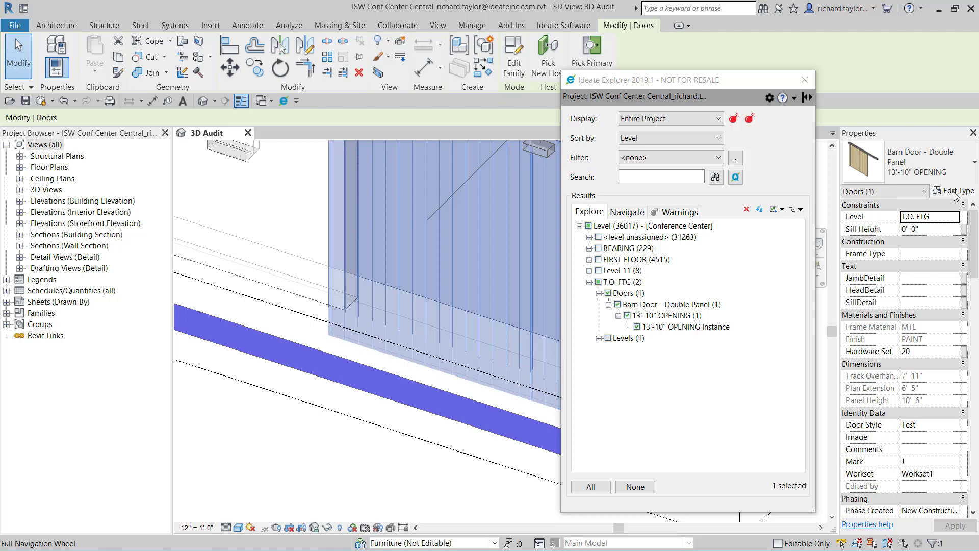
# Set the barn door's Level constraint to FIRST FLOOR and deselect the door.
pyautogui.click(950, 216)
pyautogui.click(953, 216)
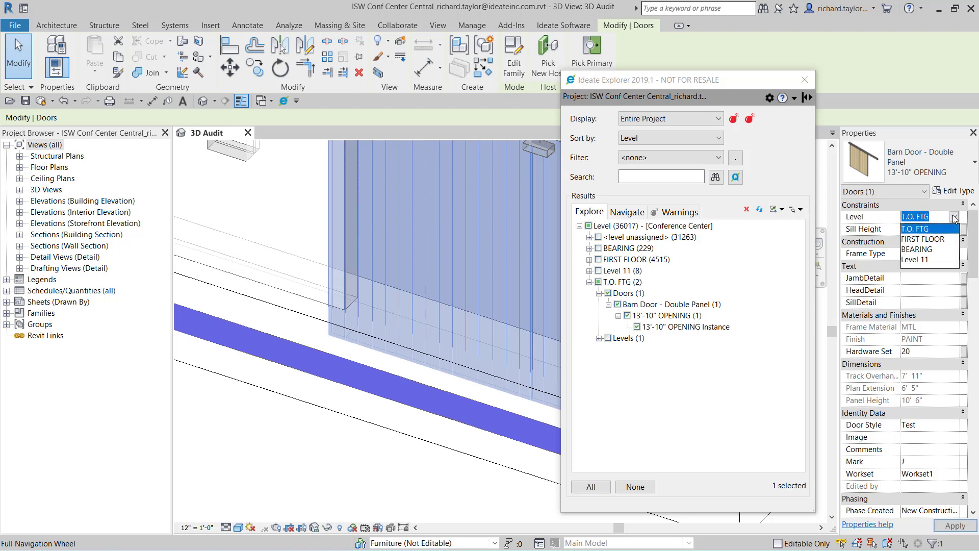
pyautogui.click(924, 239)
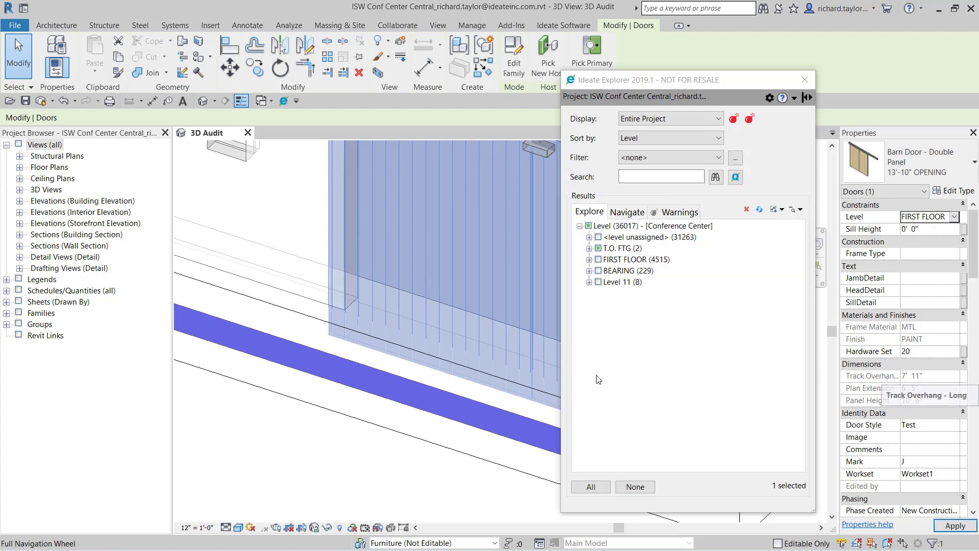
pyautogui.click(289, 449)
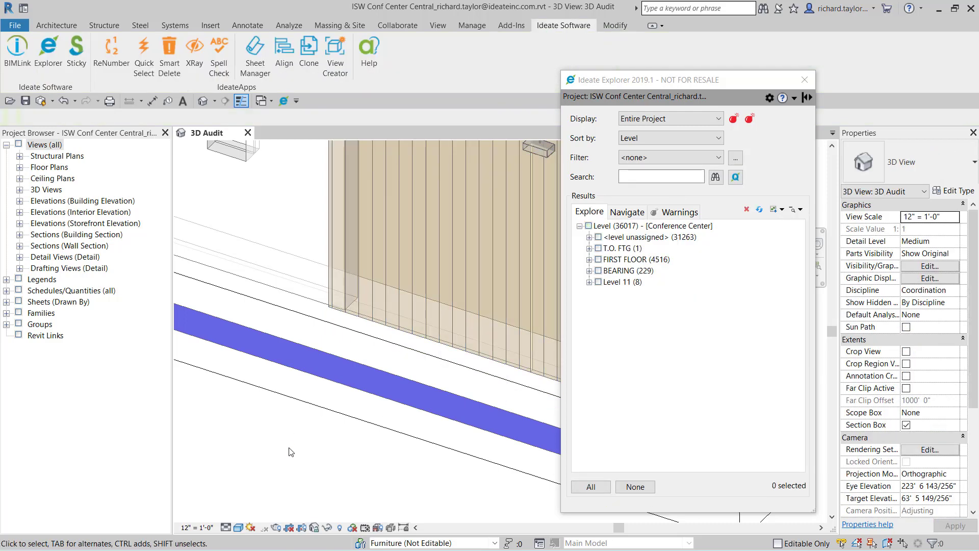
# Turn off the Section Box in the 3D Audit view to show the full model.
pyautogui.scroll(-4, 306, 445)
pyautogui.click(906, 425)
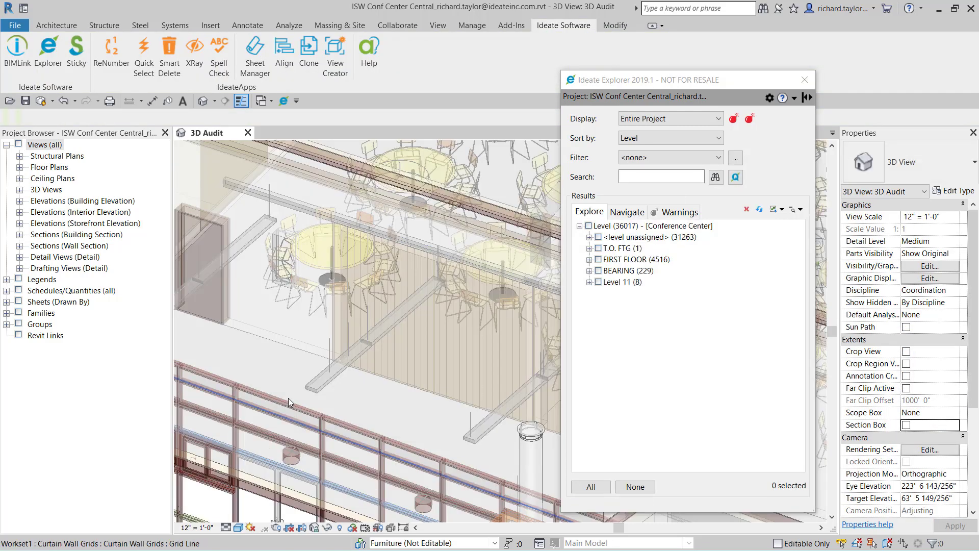
pyautogui.rightClick(280, 177)
pyautogui.click(315, 312)
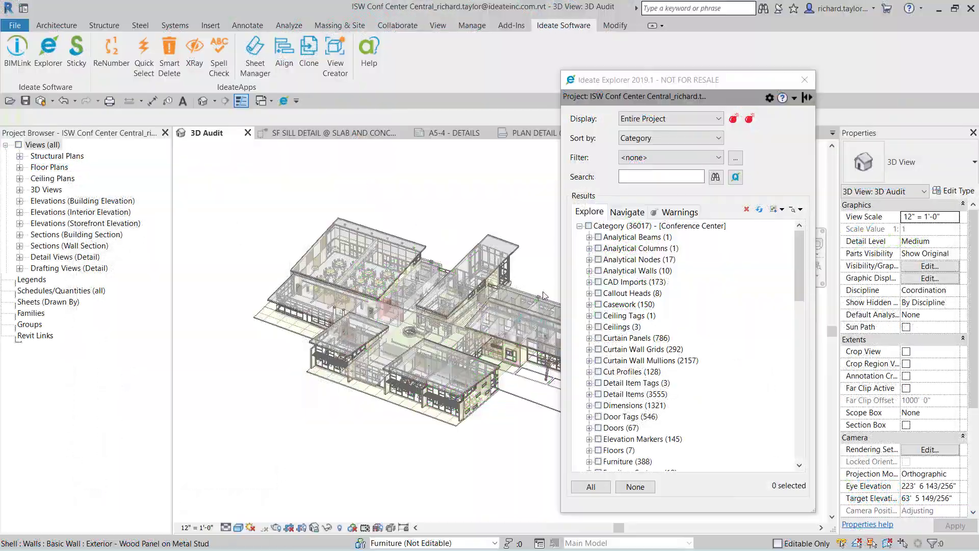
# Locate the A8-1 DOOR DETAILS.dwg instances among the view-specific CAD imports, cycle through their views and temporarily show the hidden one.
pyautogui.click(589, 282)
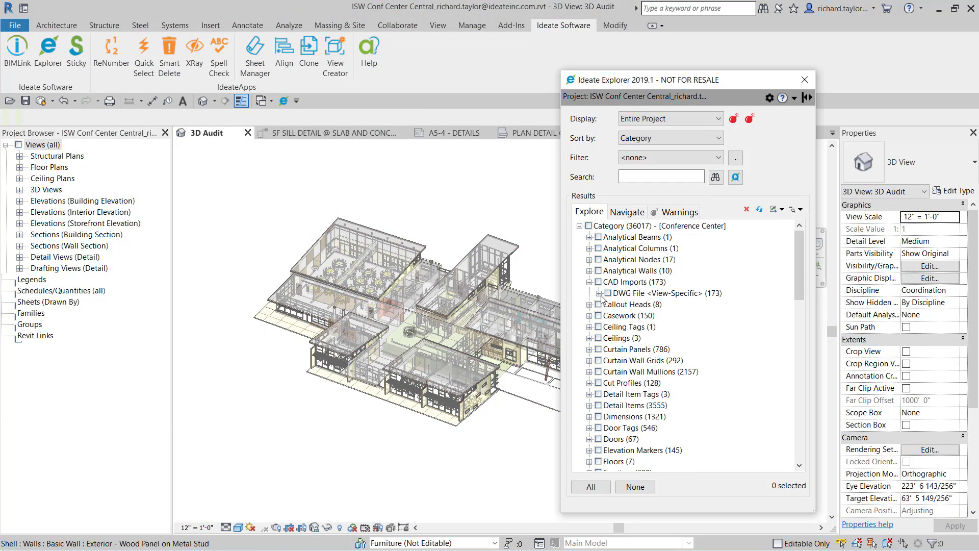
pyautogui.click(599, 294)
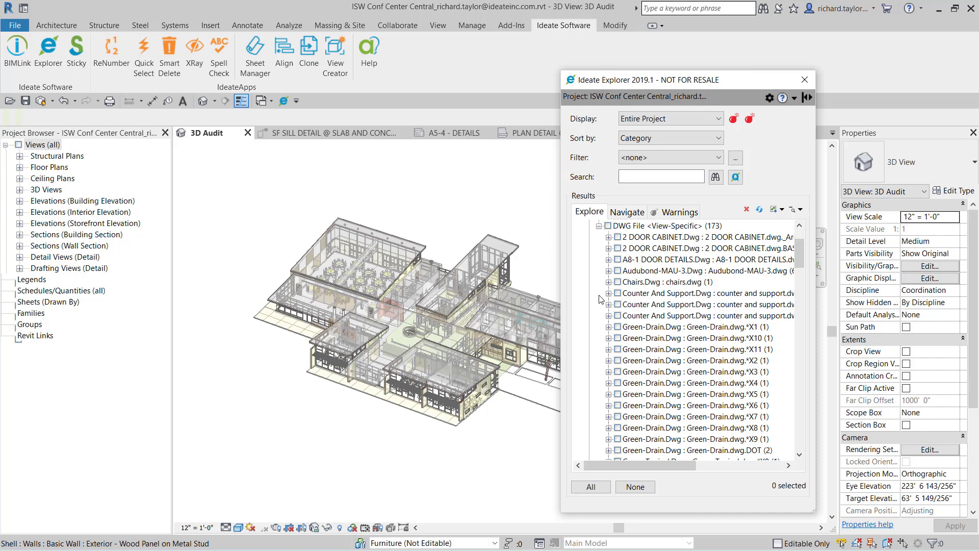
pyautogui.click(609, 260)
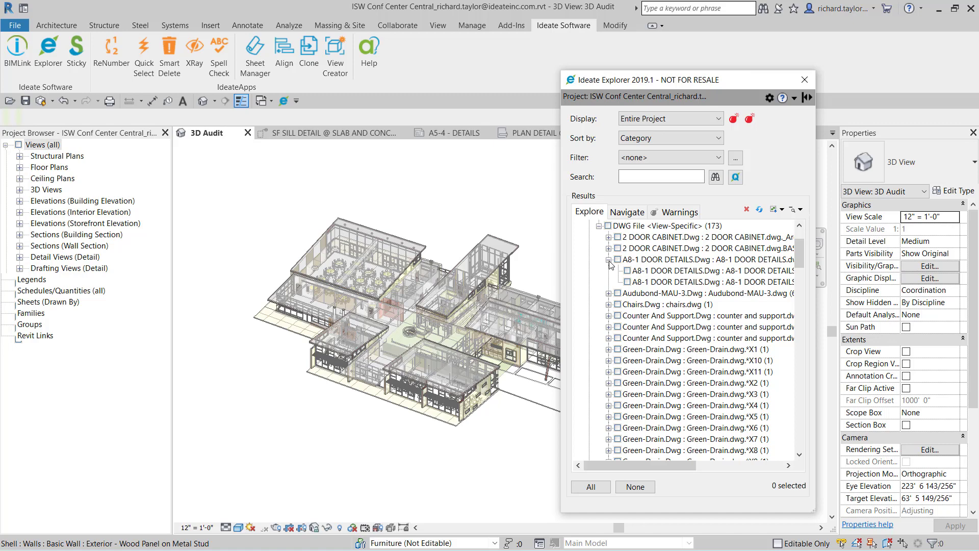
pyautogui.doubleClick(663, 272)
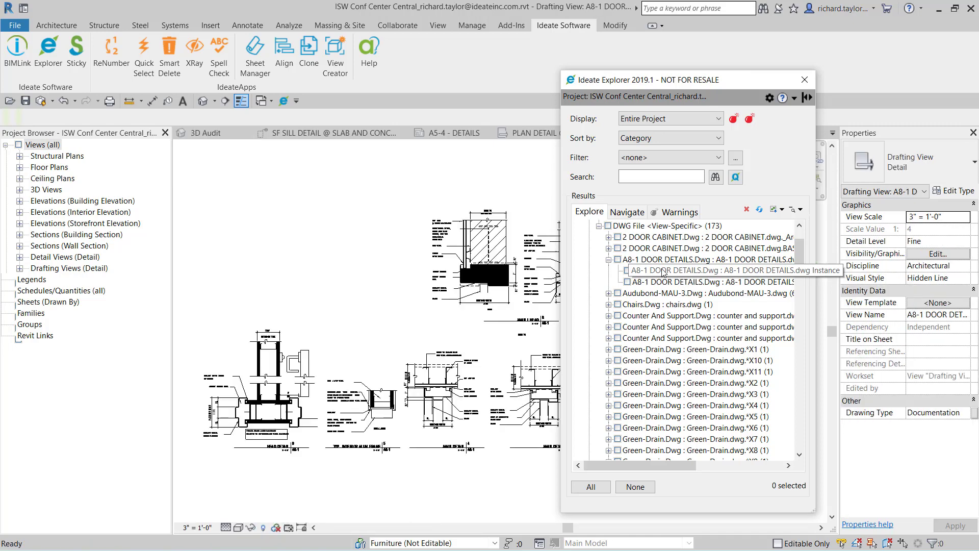
pyautogui.click(663, 270)
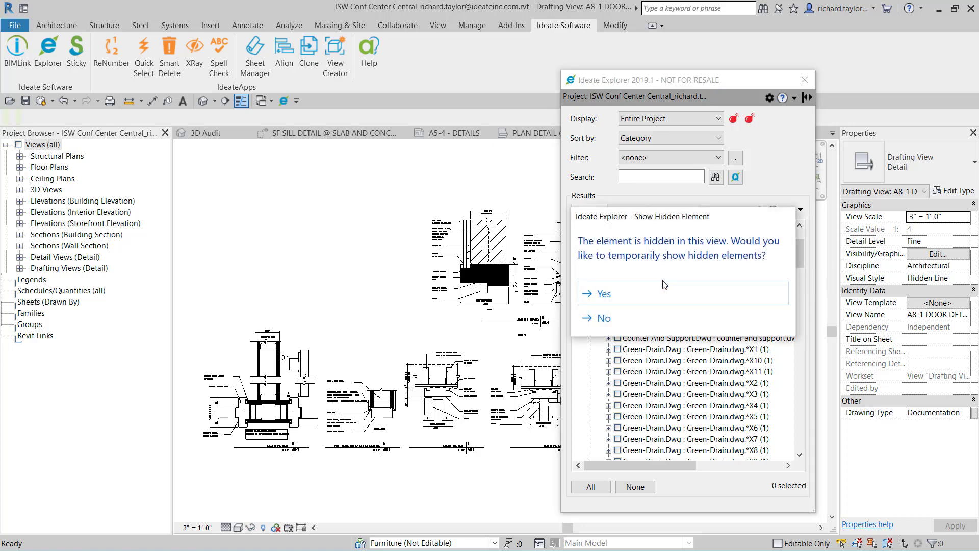
pyautogui.click(605, 293)
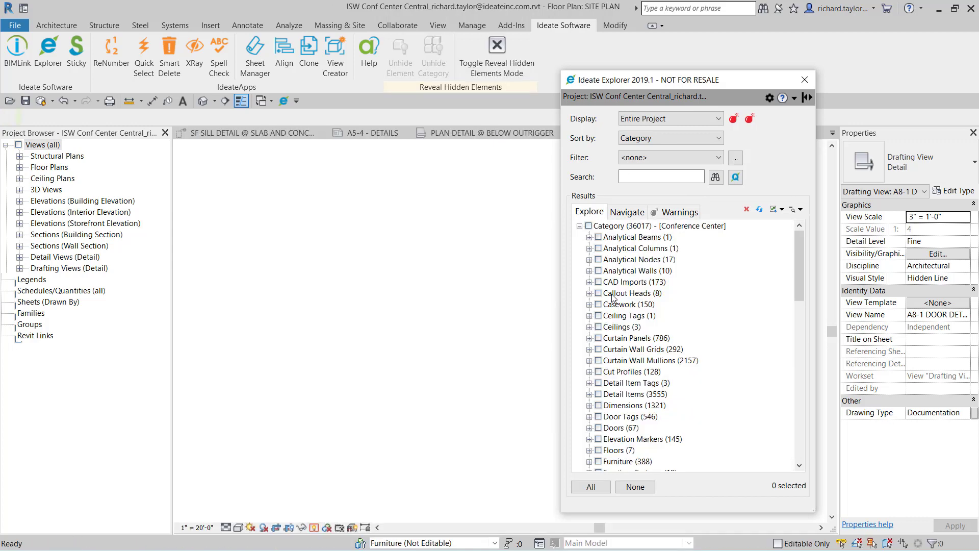
# Delete the stray A8-1 DOOR DETAILS.dwg import beside the building in the SITE PLAN view and turn off Reveal Hidden Elements.
pyautogui.scroll(-3, 488, 294)
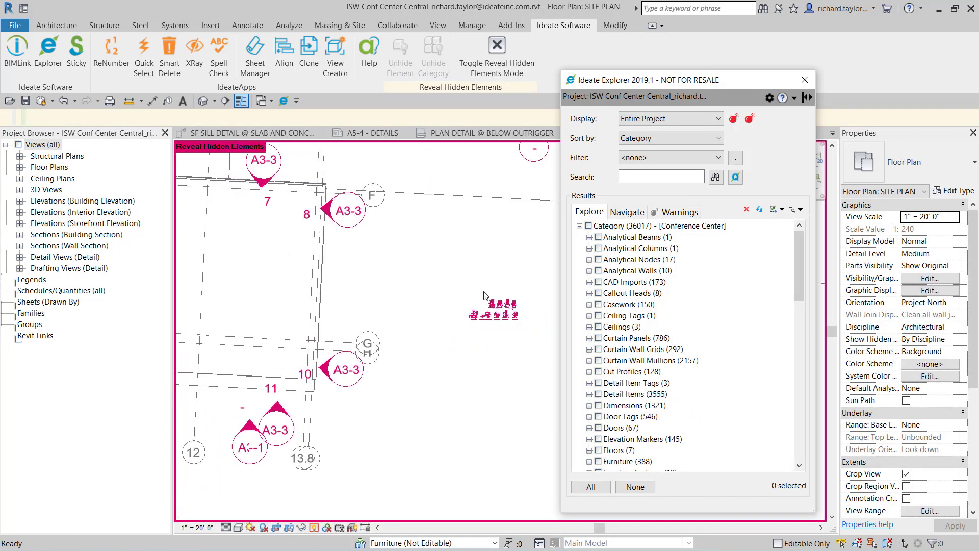
pyautogui.scroll(-2, 482, 300)
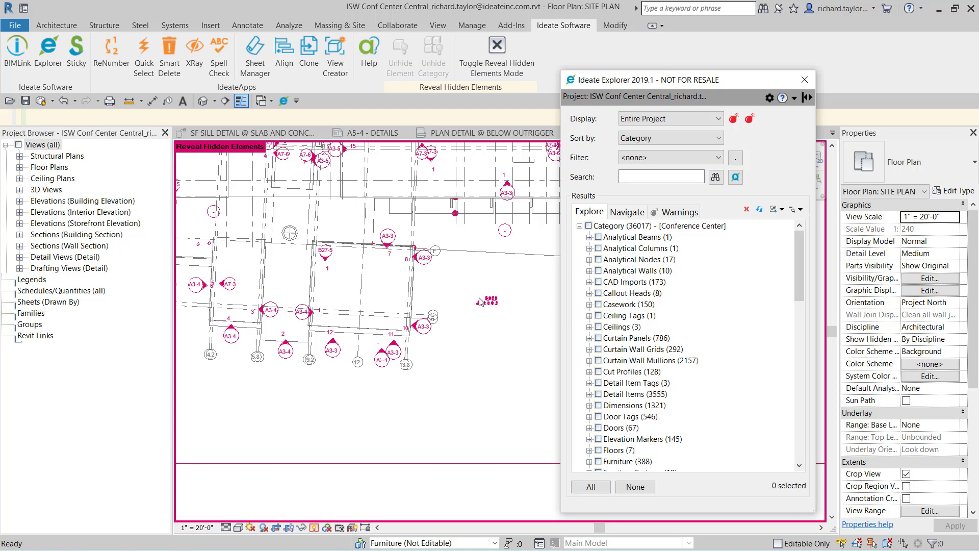
pyautogui.click(482, 302)
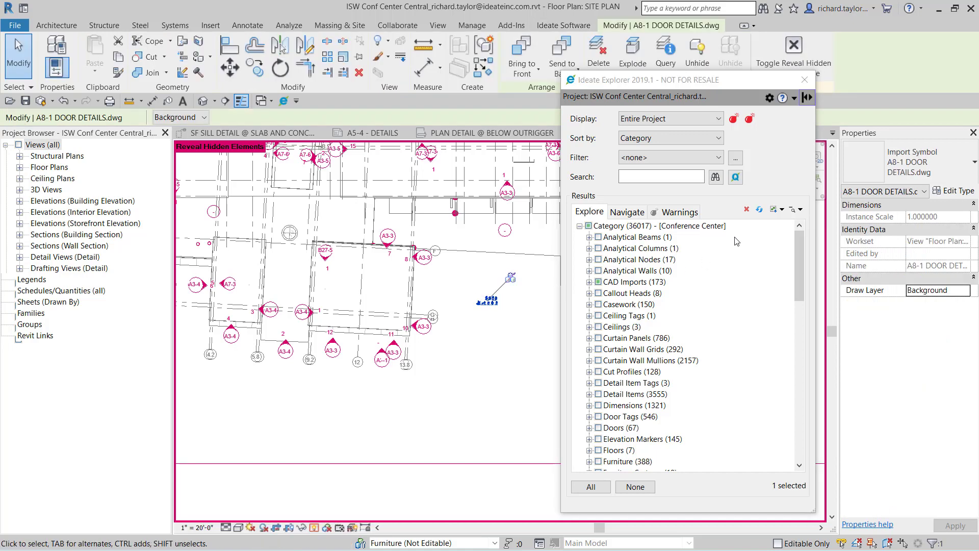
pyautogui.click(747, 209)
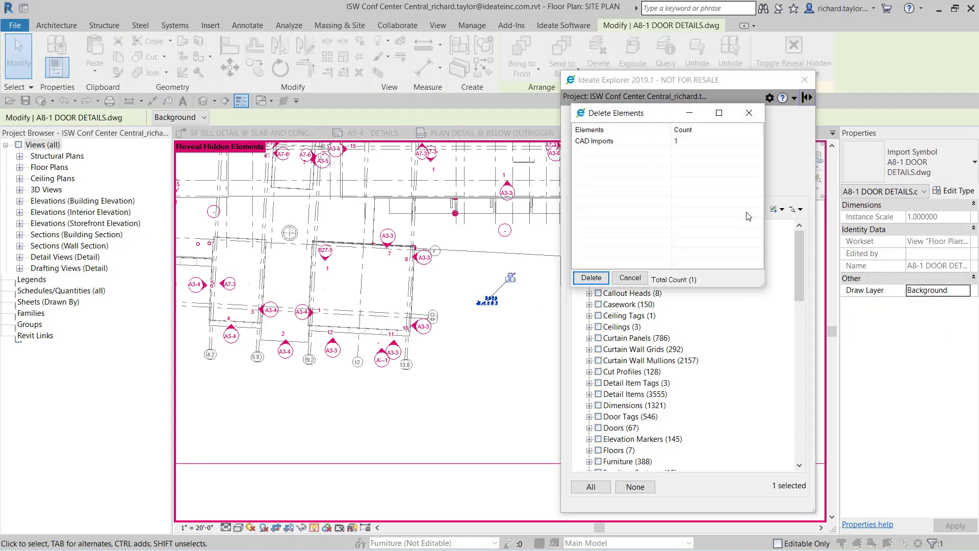
pyautogui.click(591, 279)
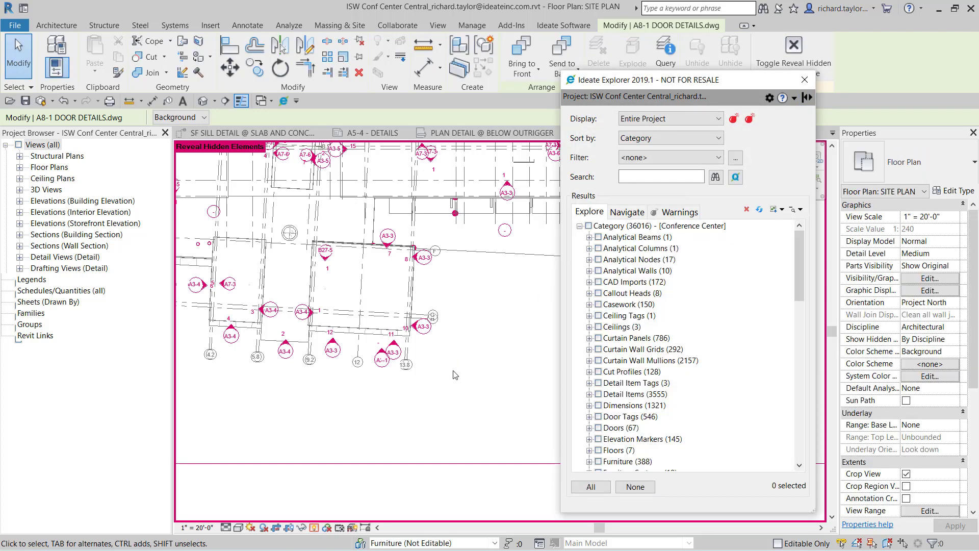
pyautogui.click(319, 529)
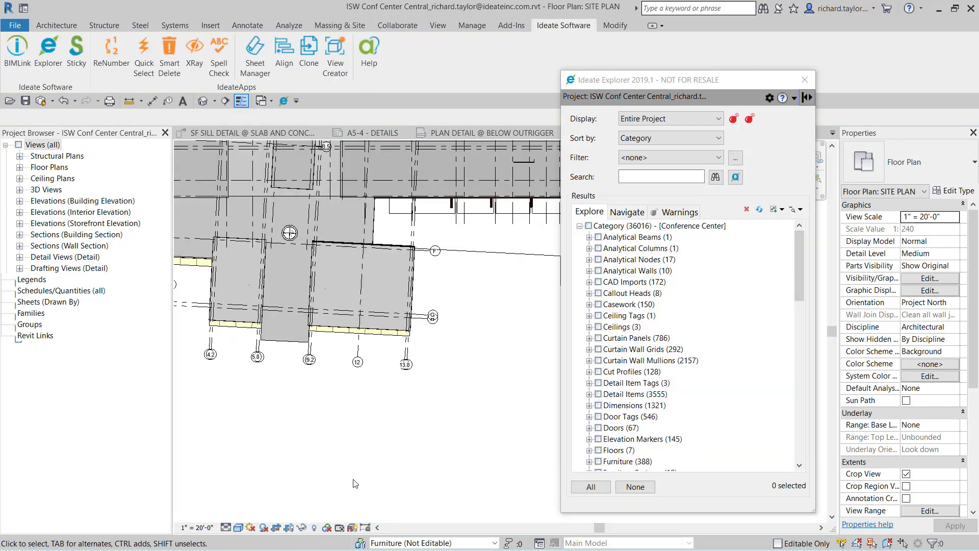
pyautogui.scroll(-4, 355, 483)
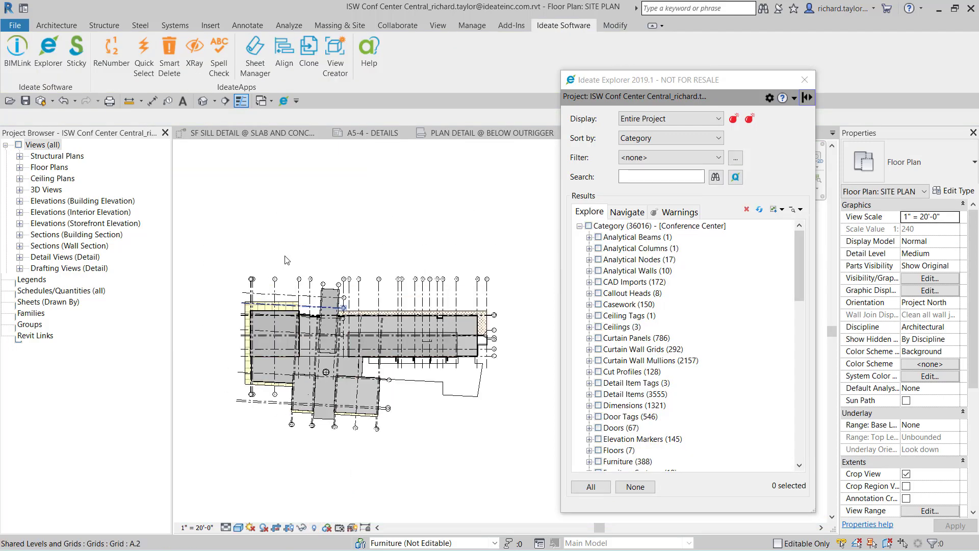
# Return to the 3D Audit view and close the other open views.
pyautogui.click(437, 25)
pyautogui.click(797, 60)
pyautogui.click(673, 117)
pyautogui.rightClick(411, 207)
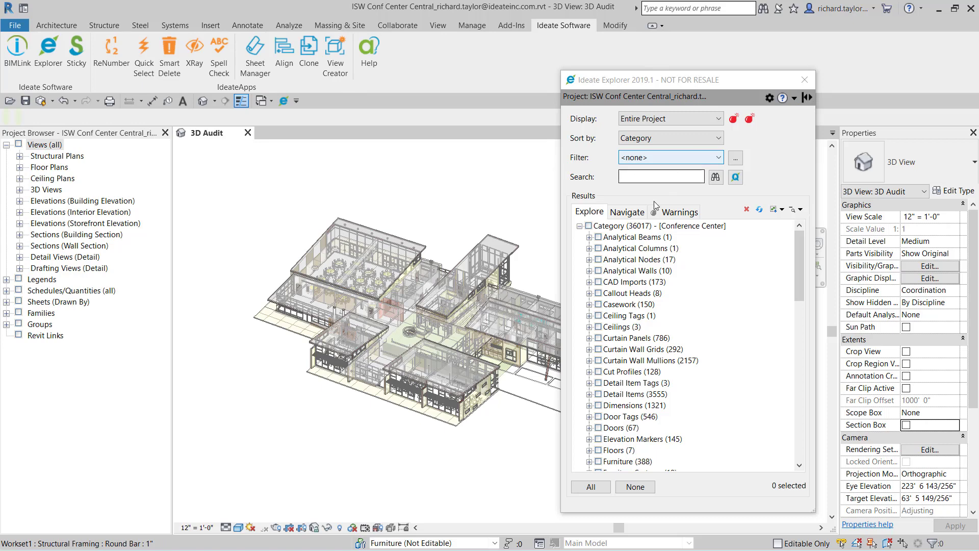
# Search the project's views and sheets for "concrete".
pyautogui.click(627, 213)
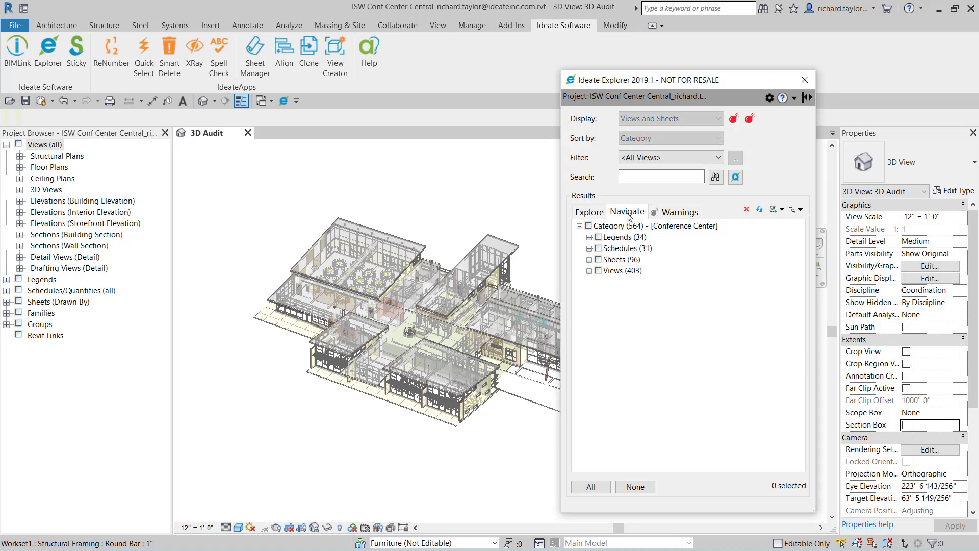
pyautogui.click(642, 179)
pyautogui.write('concrete')
pyautogui.press('Return')
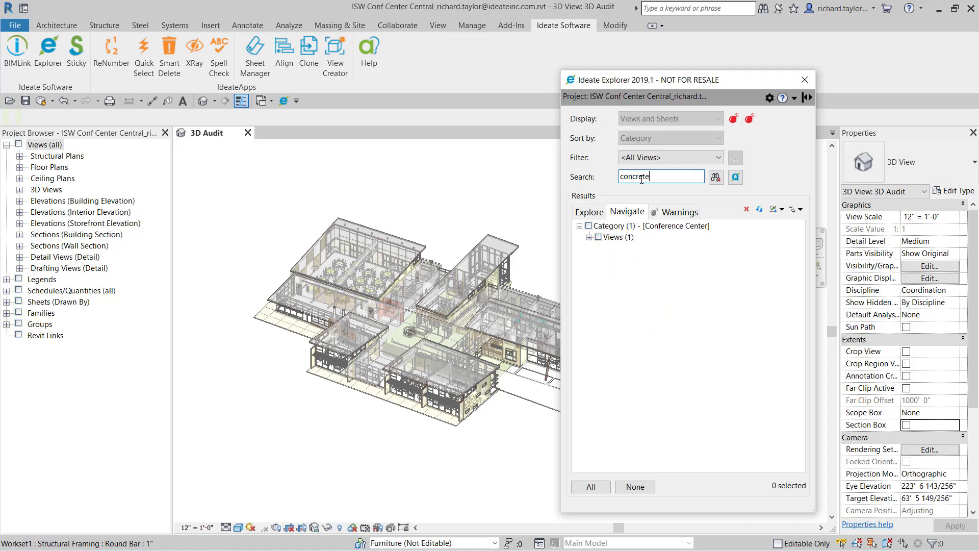
# Open the SF SILL DETAIL @ SLAB AND CONCRETE WALK detail view and the sheet it is placed on.
pyautogui.click(589, 237)
pyautogui.click(598, 249)
pyautogui.click(608, 260)
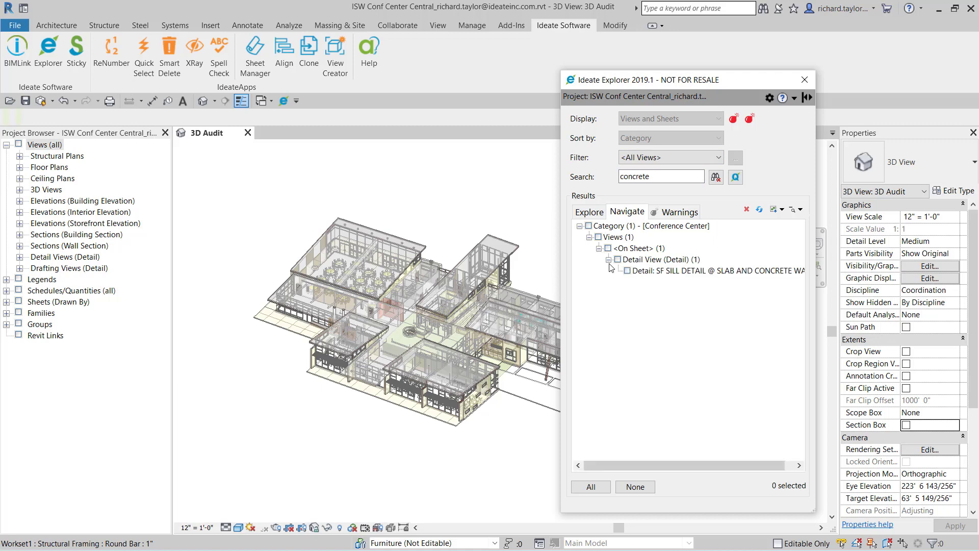
pyautogui.doubleClick(685, 270)
pyautogui.rightClick(683, 276)
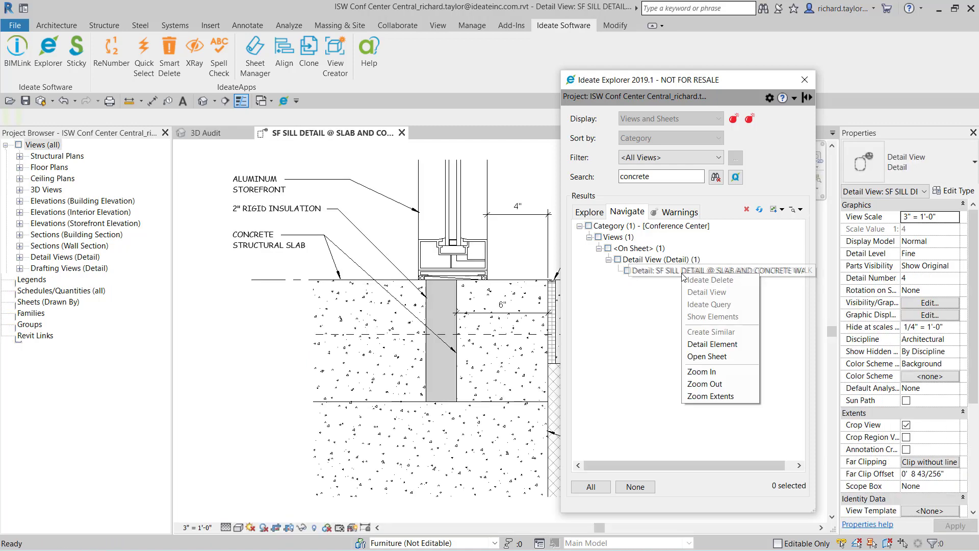
pyautogui.click(706, 357)
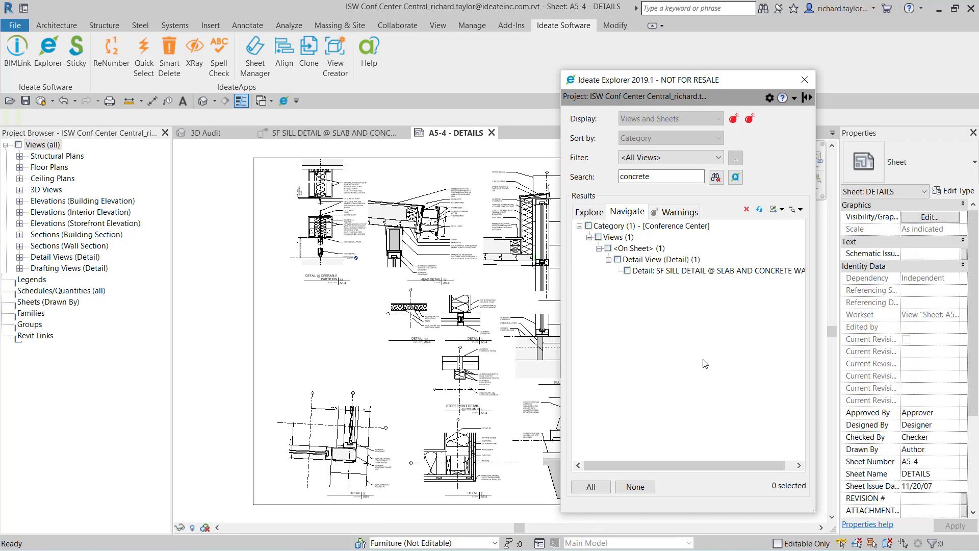
# Clear the view search and filter the entire project's element categories by <Ideate Audit>.
pyautogui.click(720, 182)
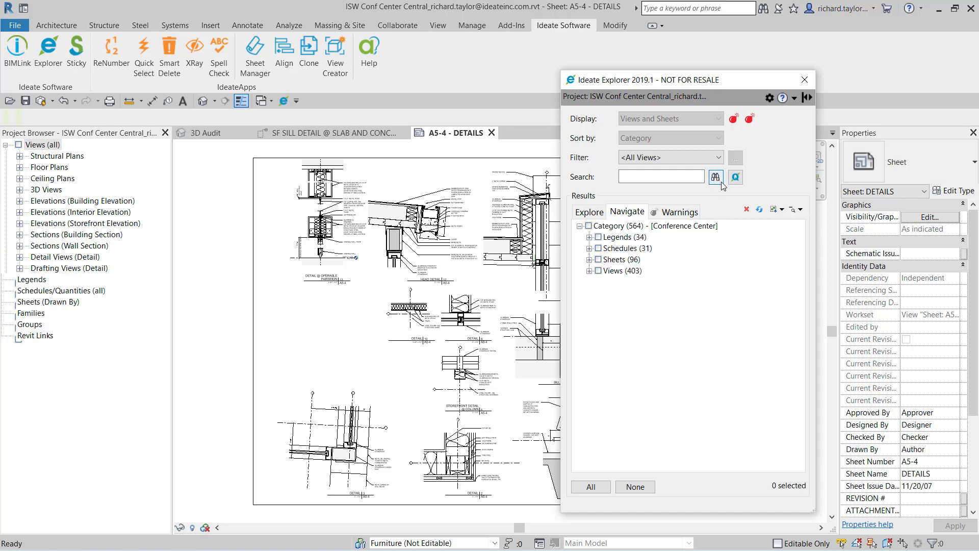
pyautogui.click(589, 213)
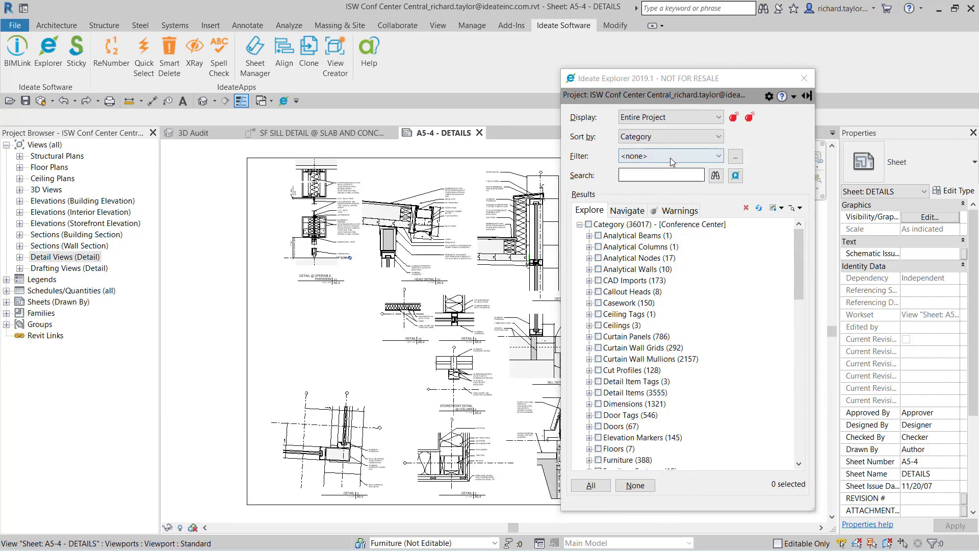
pyautogui.click(671, 156)
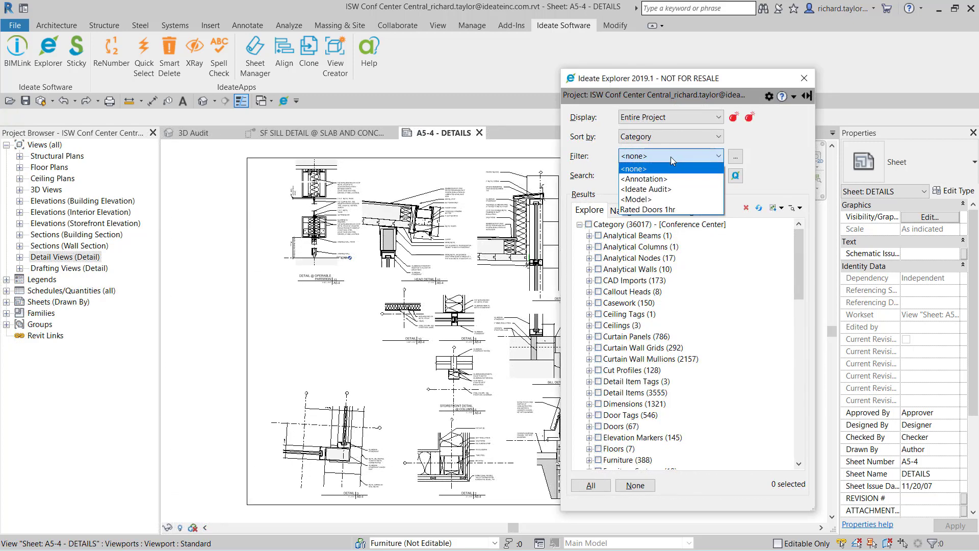
pyautogui.click(673, 192)
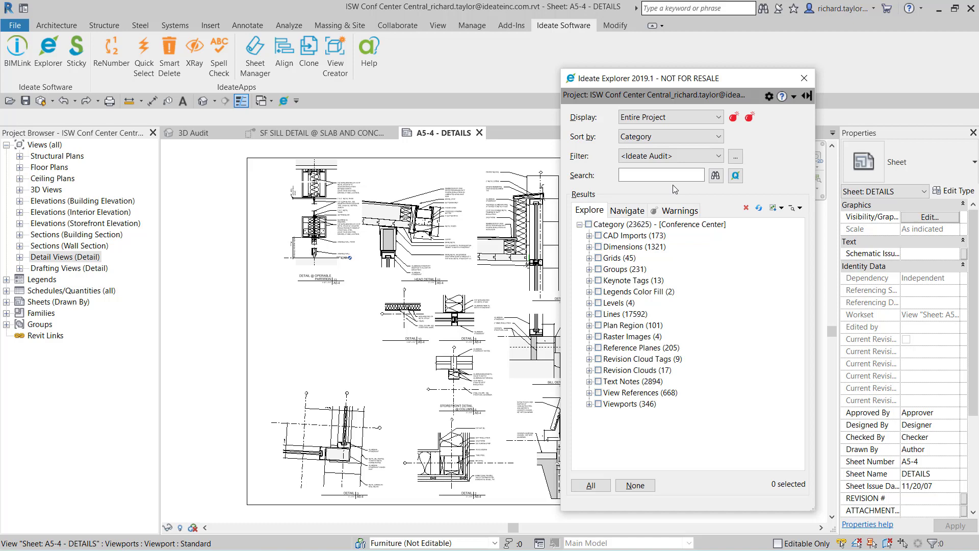
# Select all detail lines of styles 7-8-09, 51, 49, 48, 47 and 0, and set their line style to A-DETL-FINE.
pyautogui.click(590, 314)
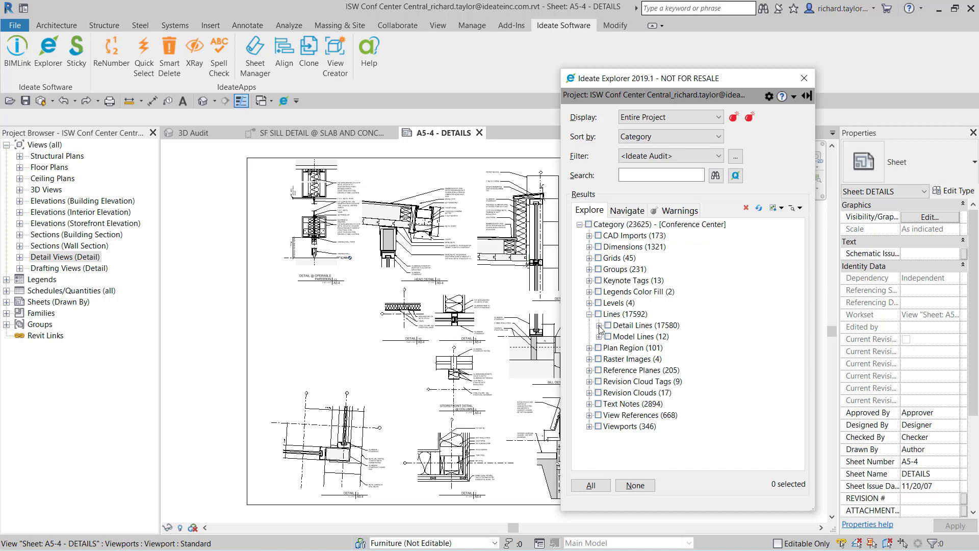
pyautogui.click(600, 326)
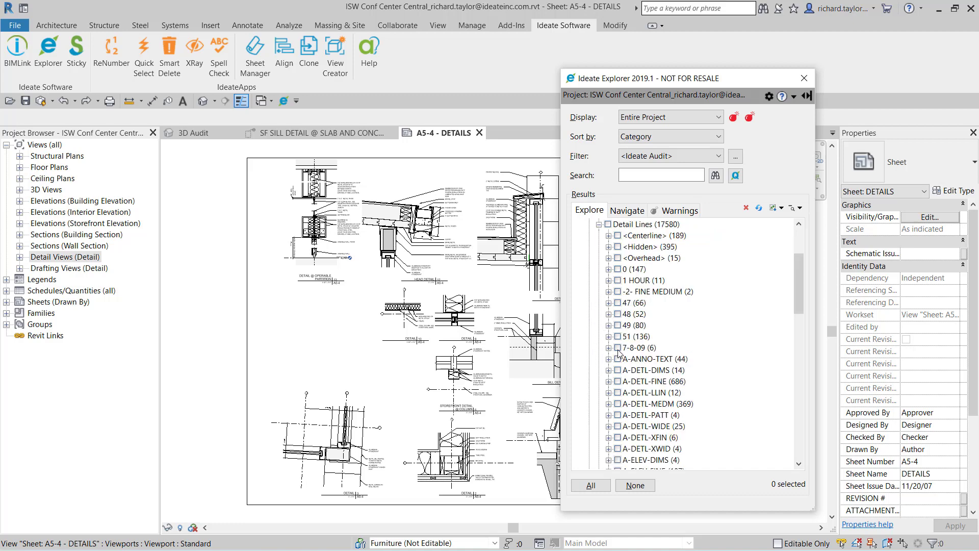
pyautogui.click(618, 348)
pyautogui.click(617, 337)
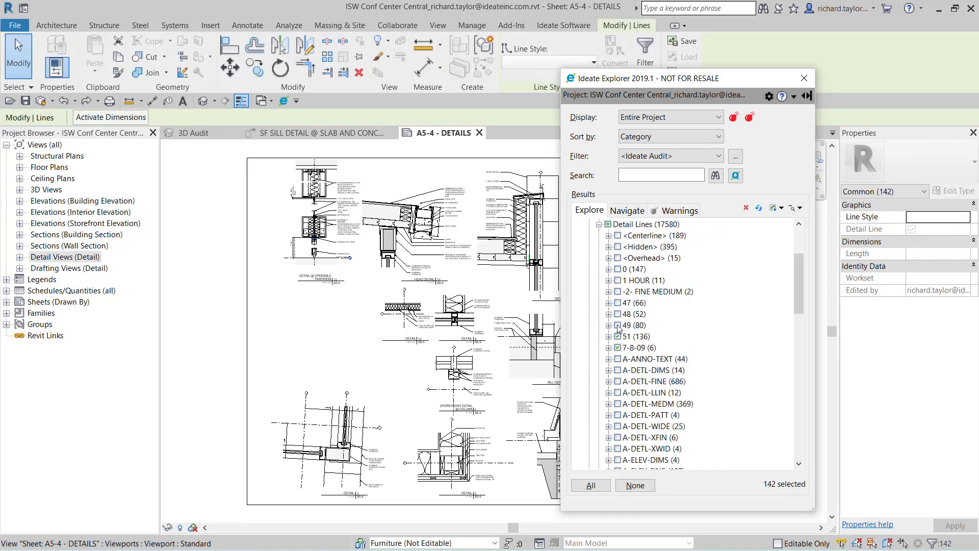
pyautogui.click(618, 326)
pyautogui.click(618, 314)
pyautogui.click(617, 303)
pyautogui.click(618, 269)
pyautogui.click(539, 63)
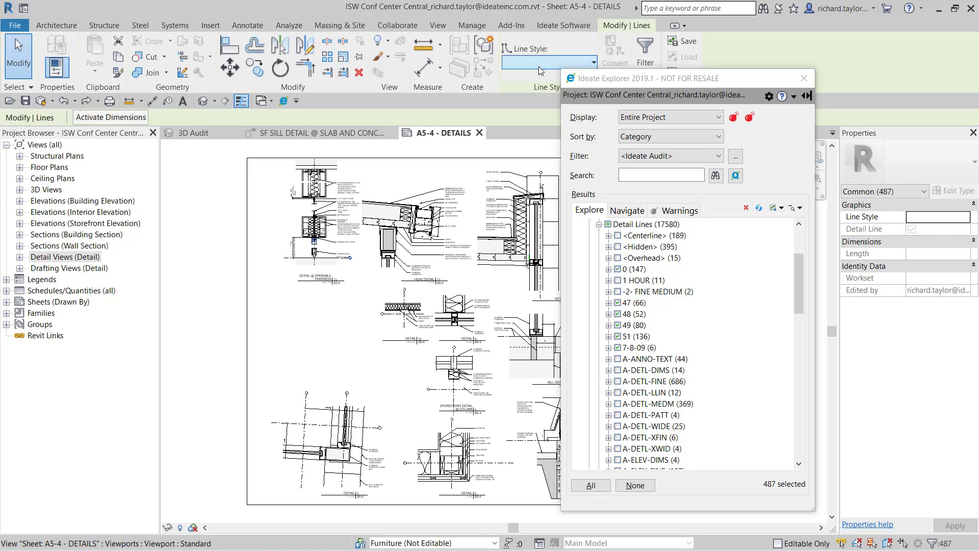
pyautogui.moveTo(611, 84); pyautogui.dragTo(616, 106)
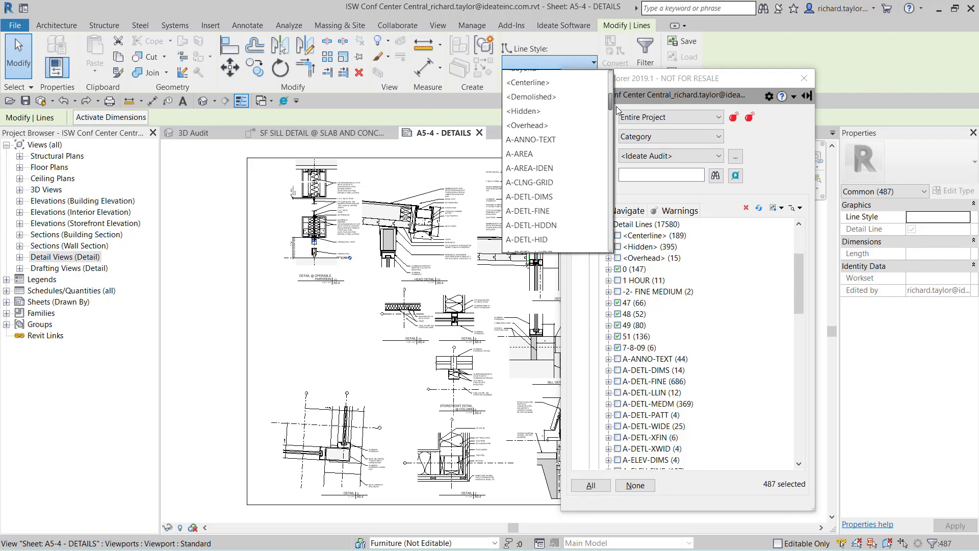
pyautogui.click(560, 209)
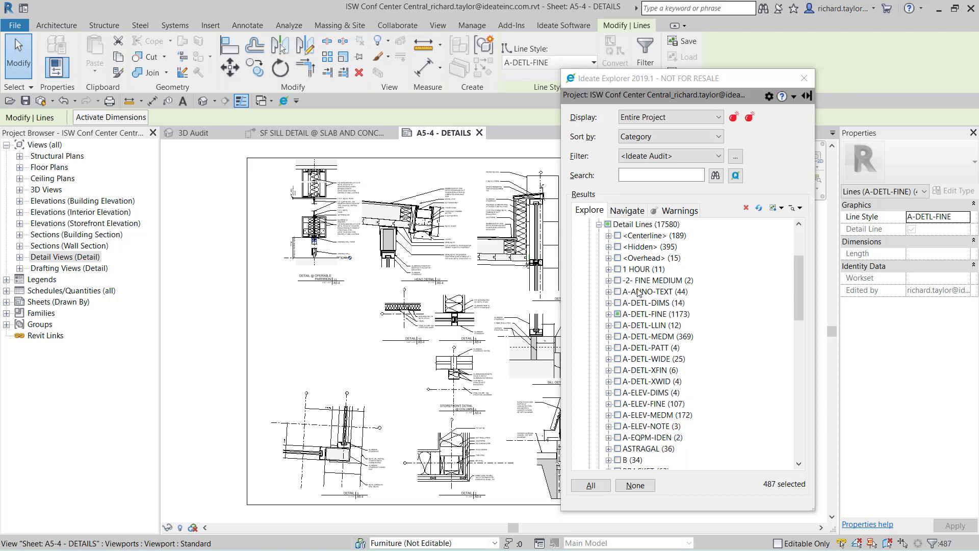
# Activate the SF JAMB DETAIL @ CORNER MULLION viewport and check the Select All Instances options for one of its detail lines.
pyautogui.click(327, 444)
pyautogui.doubleClick(332, 441)
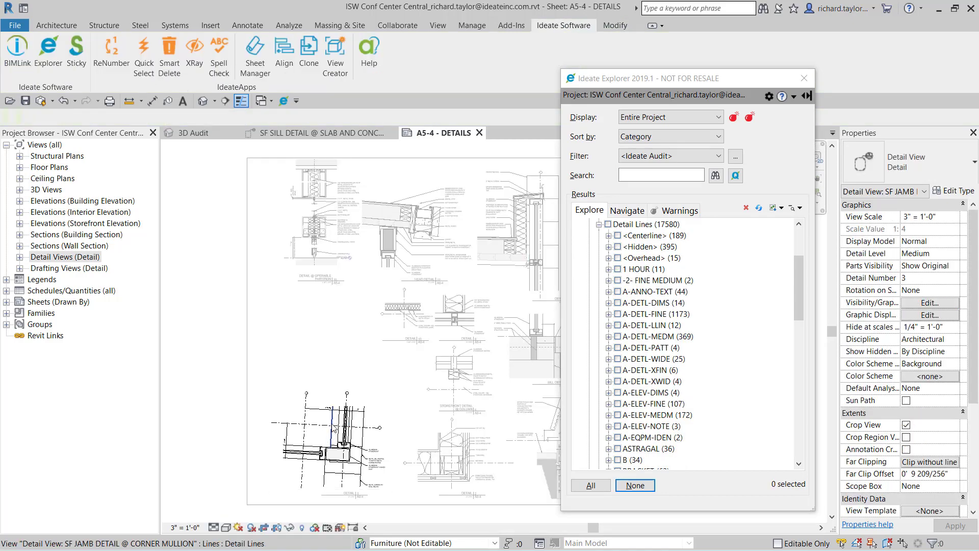
pyautogui.click(335, 431)
pyautogui.rightClick(335, 428)
pyautogui.moveTo(380, 257)
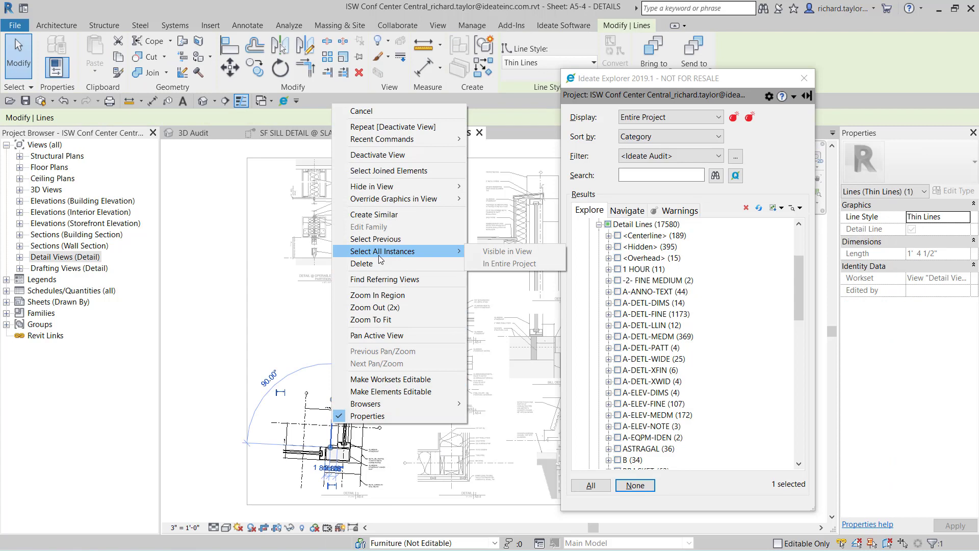
pyautogui.click(313, 299)
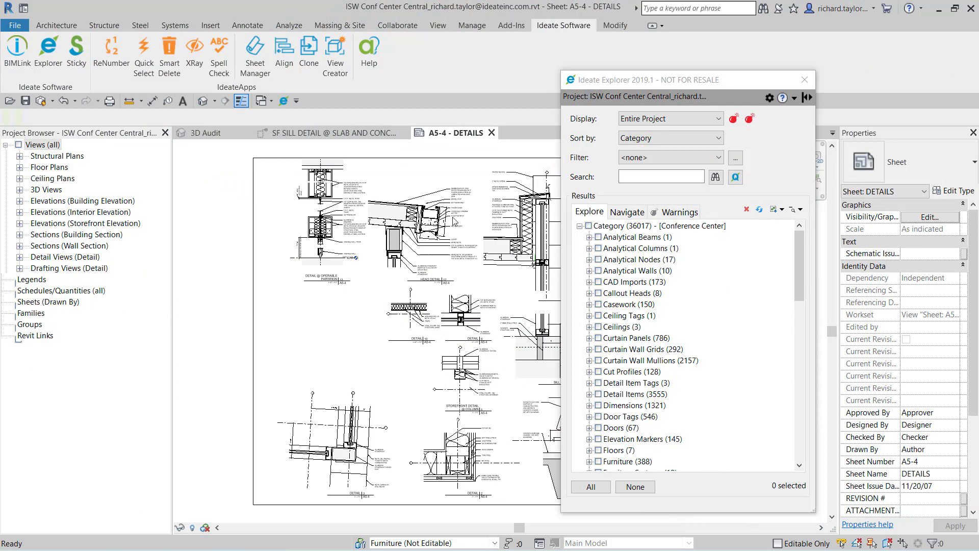
# Query all dimensions in the project by their Suffix property and select the one with the suffix MAX.
pyautogui.click(598, 405)
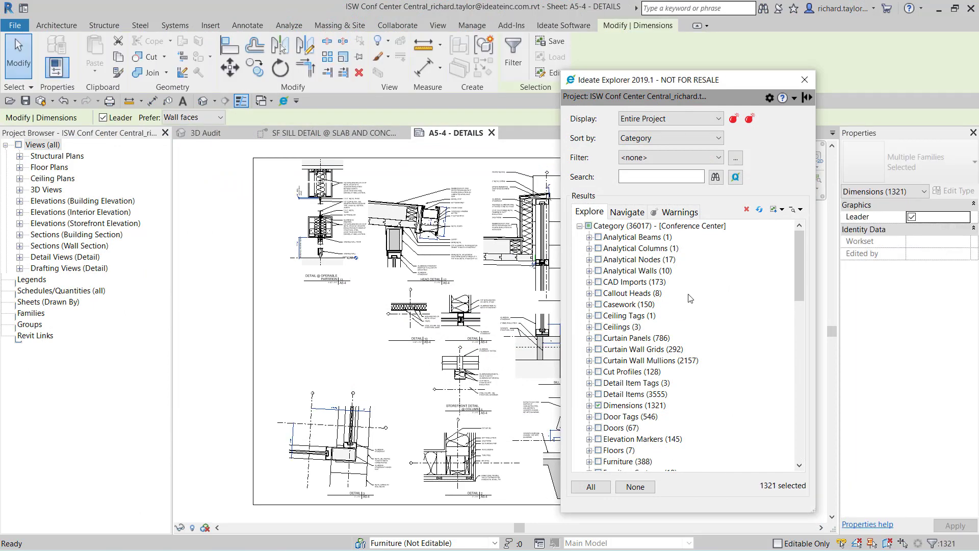
pyautogui.click(736, 178)
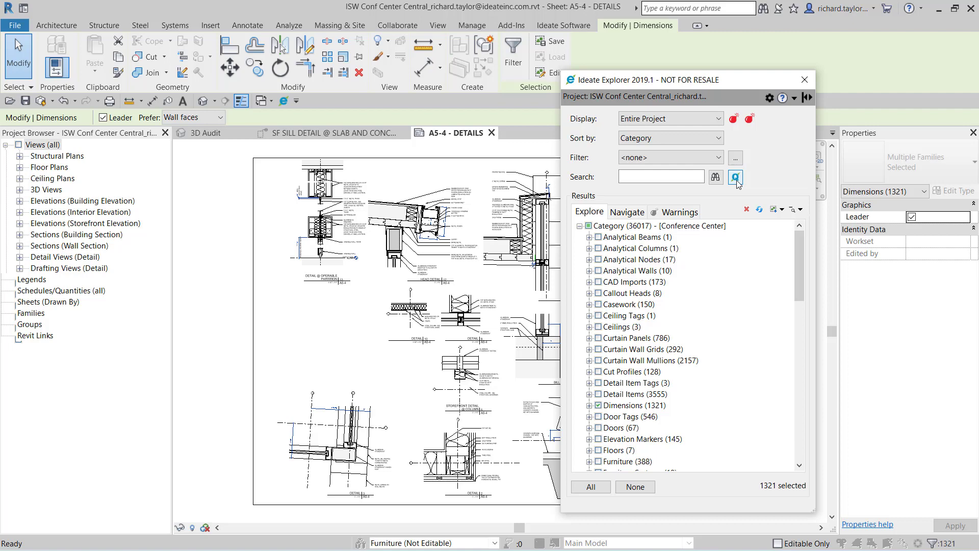
pyautogui.click(735, 177)
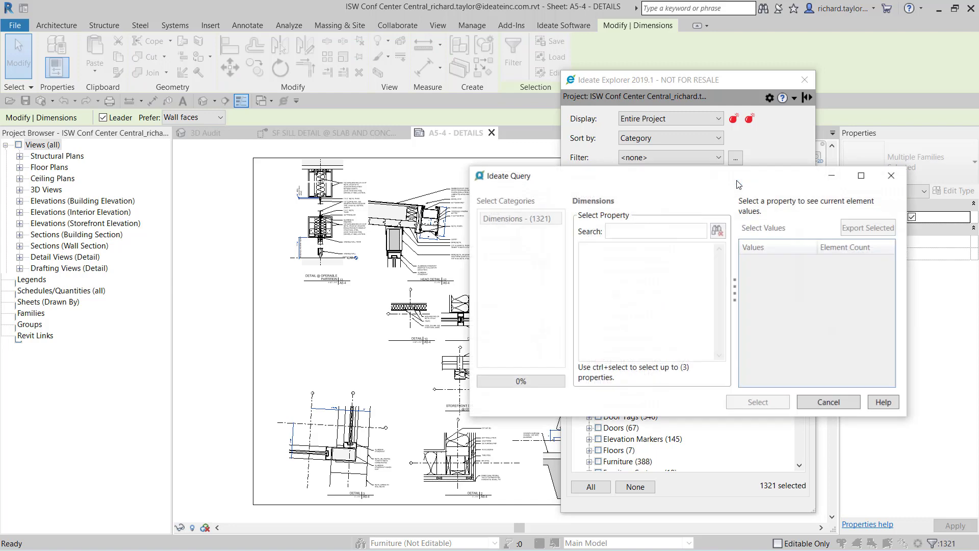
pyautogui.click(624, 231)
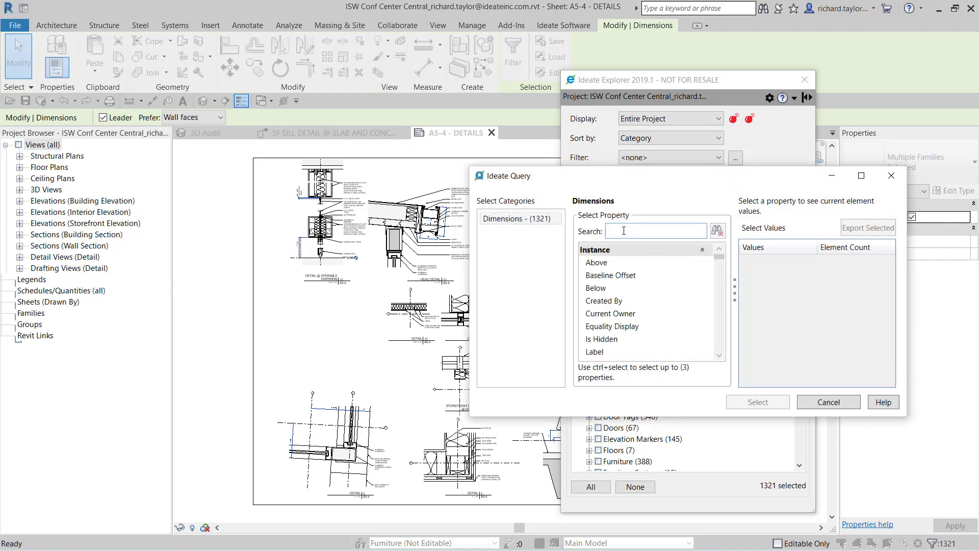
pyautogui.write('suff')
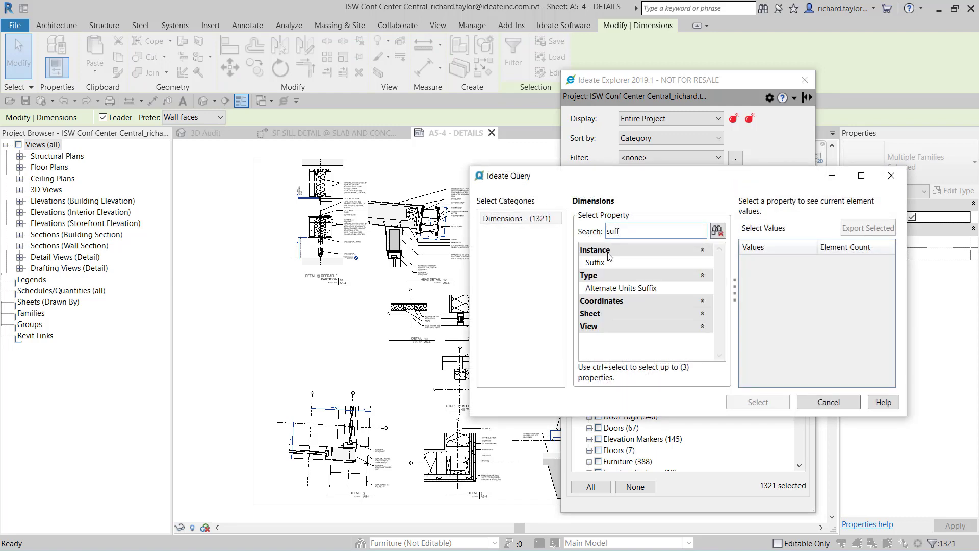
pyautogui.click(605, 261)
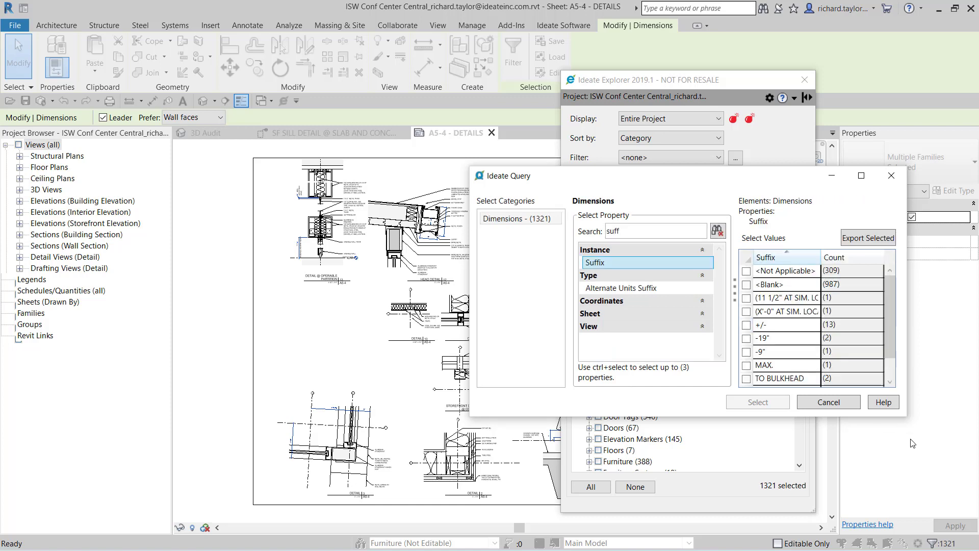
pyautogui.moveTo(908, 422); pyautogui.dragTo(928, 471)
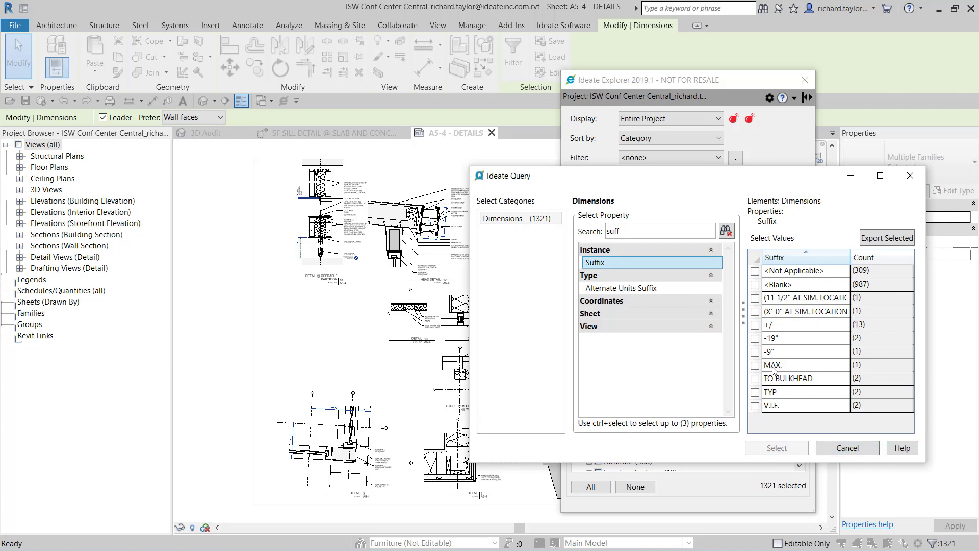
pyautogui.click(755, 366)
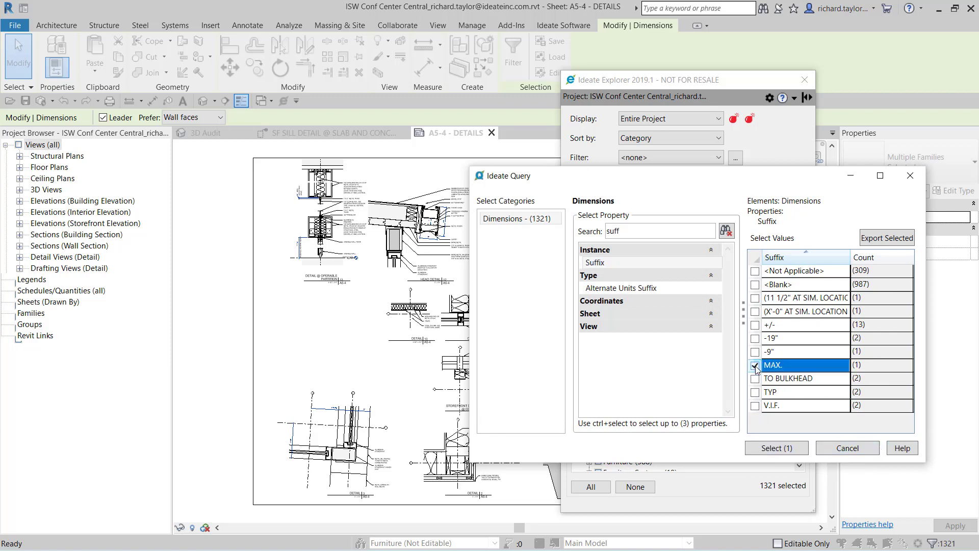
pyautogui.click(771, 447)
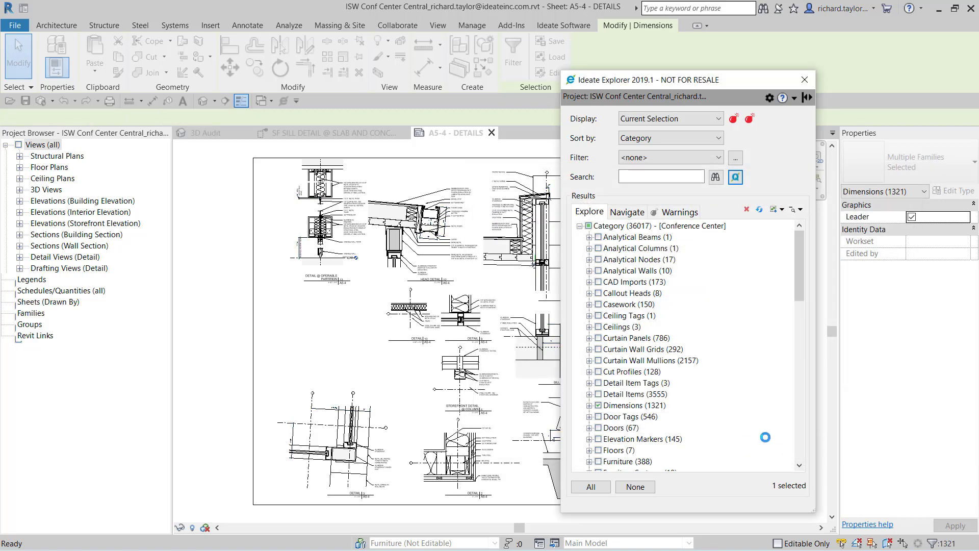
# Open the detail view containing the selected dimension and change its suffix to V.I.F.
pyautogui.click(608, 260)
pyautogui.doubleClick(658, 270)
pyautogui.click(383, 293)
pyautogui.click(531, 323)
pyautogui.write('V.I.F')
pyautogui.press('Return')
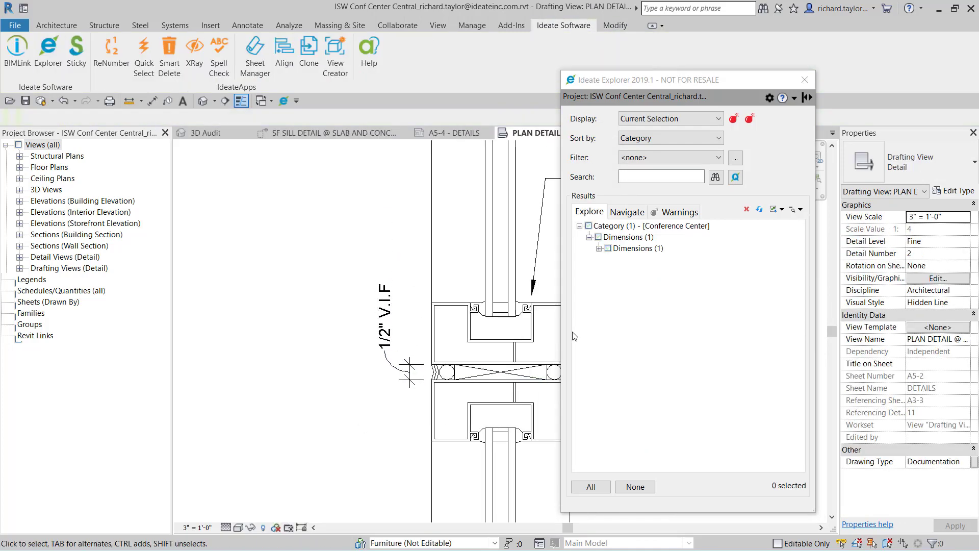
# Display the entire project, list its warnings, and set the ranking of the identical instances warning to Medium.
pyautogui.click(663, 118)
pyautogui.click(659, 130)
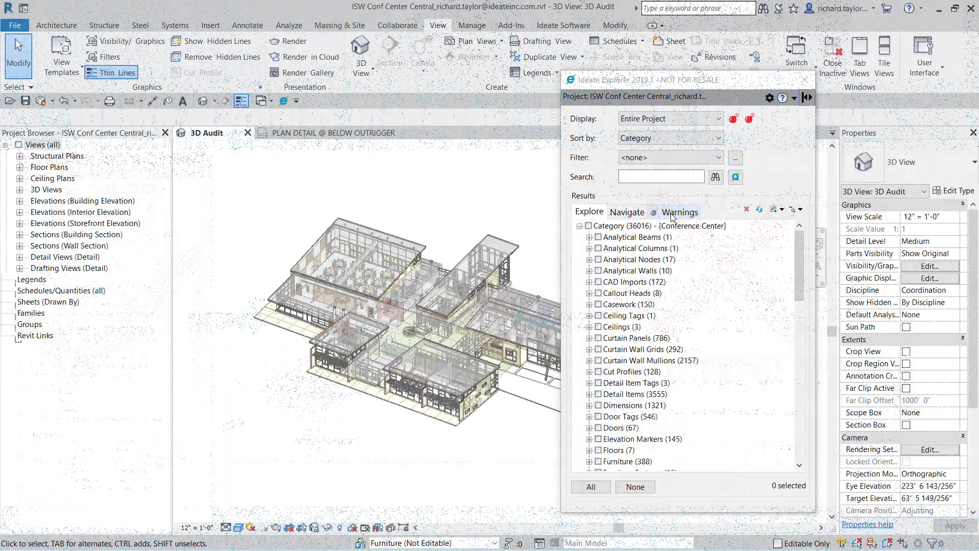
pyautogui.click(672, 212)
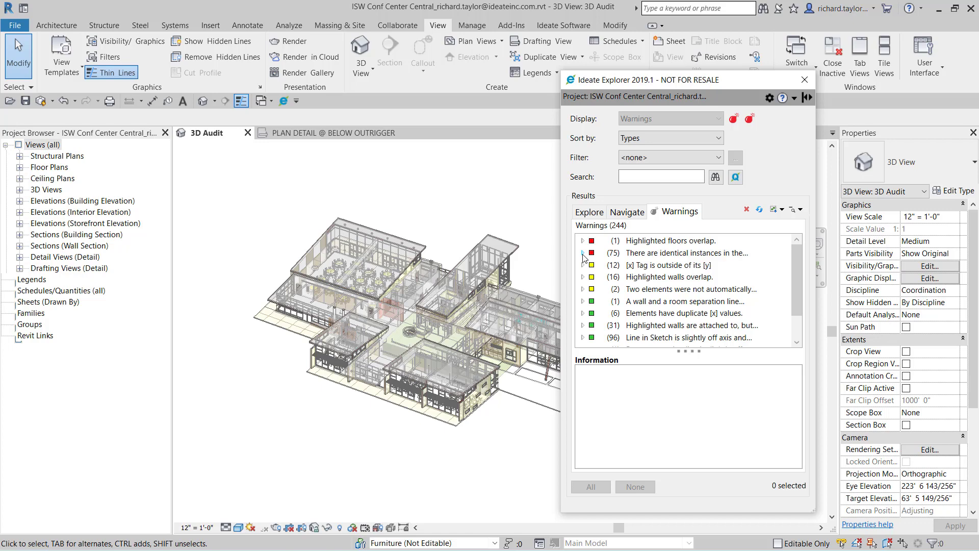
pyautogui.rightClick(614, 254)
pyautogui.moveTo(636, 264)
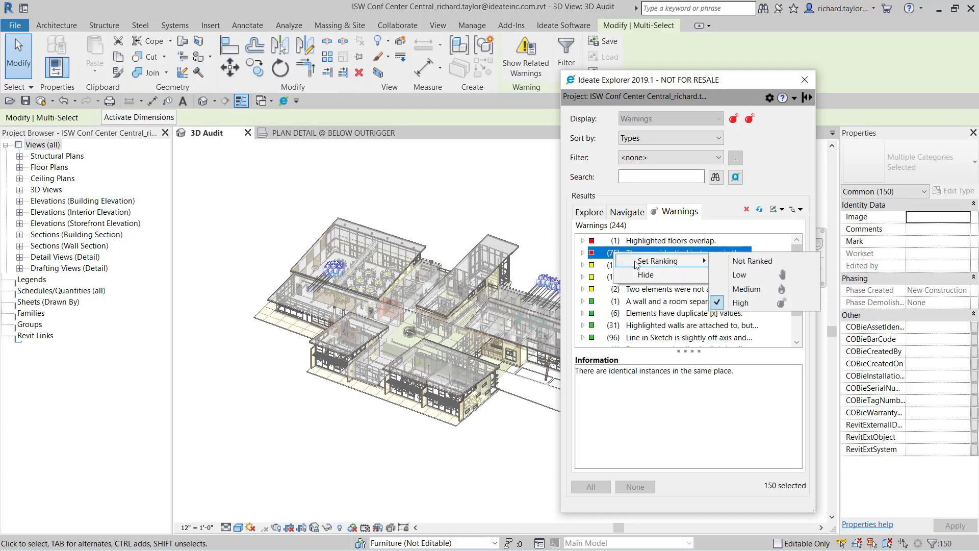
pyautogui.click(742, 290)
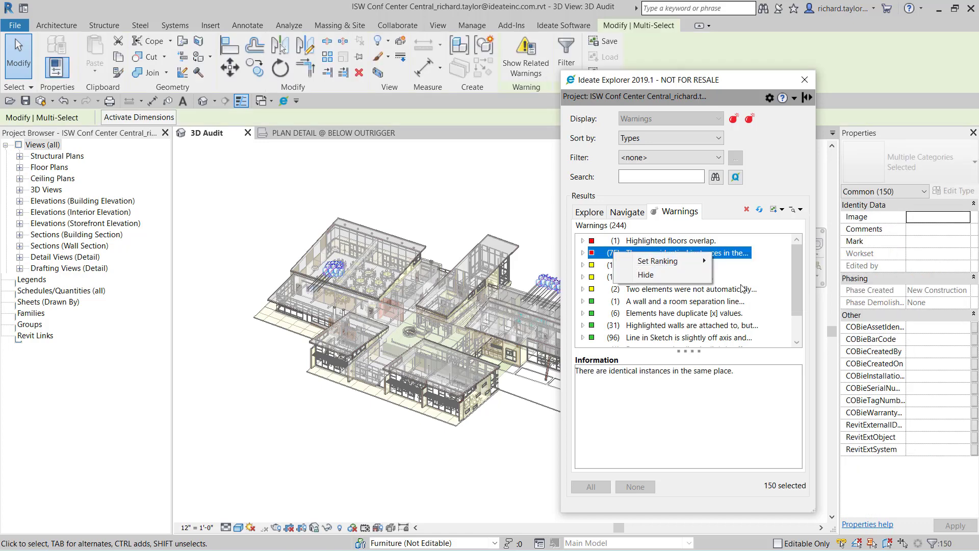
pyautogui.click(759, 209)
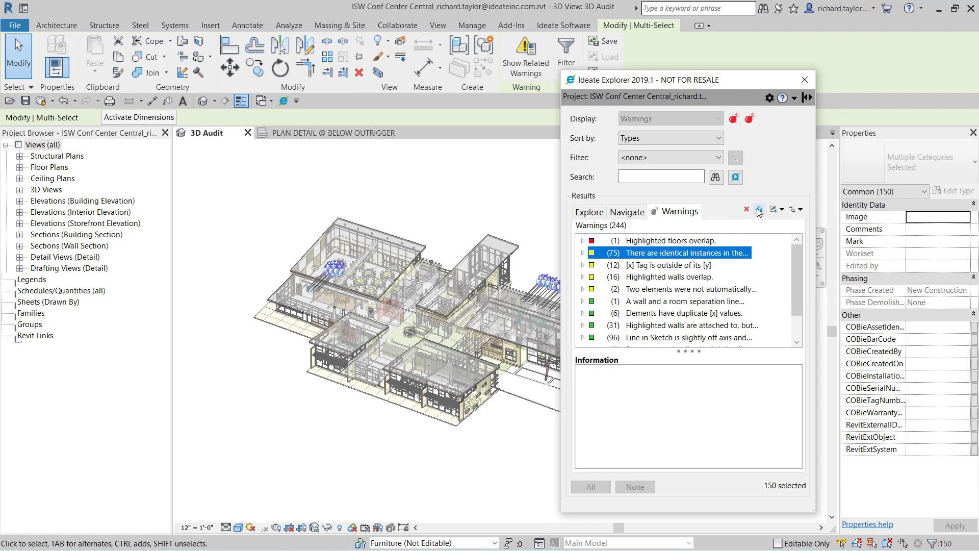
# Select the 6" Concrete and Concrete 8" floors from the overlapping floors warning and temporarily isolate them in the 3D Audit view.
pyautogui.click(583, 241)
pyautogui.click(594, 253)
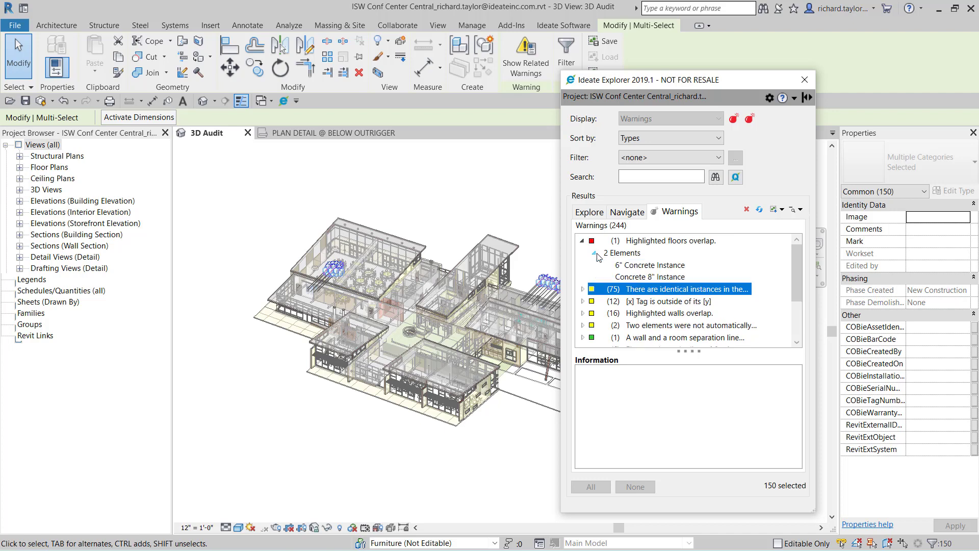
pyautogui.click(652, 266)
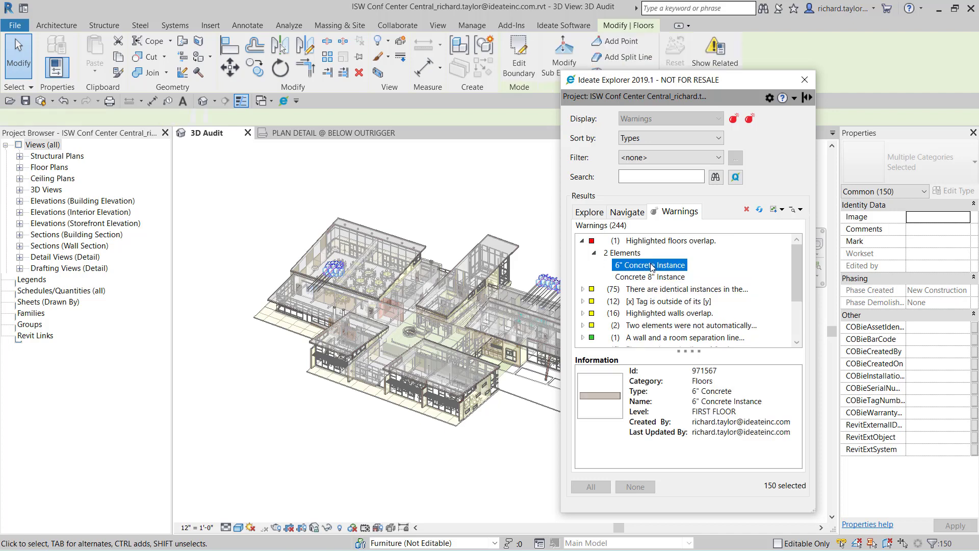
pyautogui.click(652, 277)
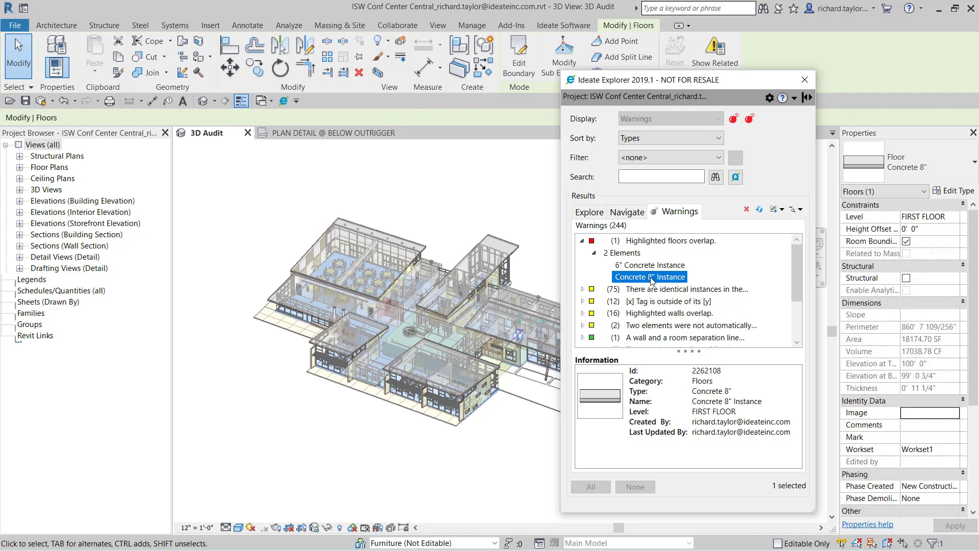
pyautogui.click(646, 265)
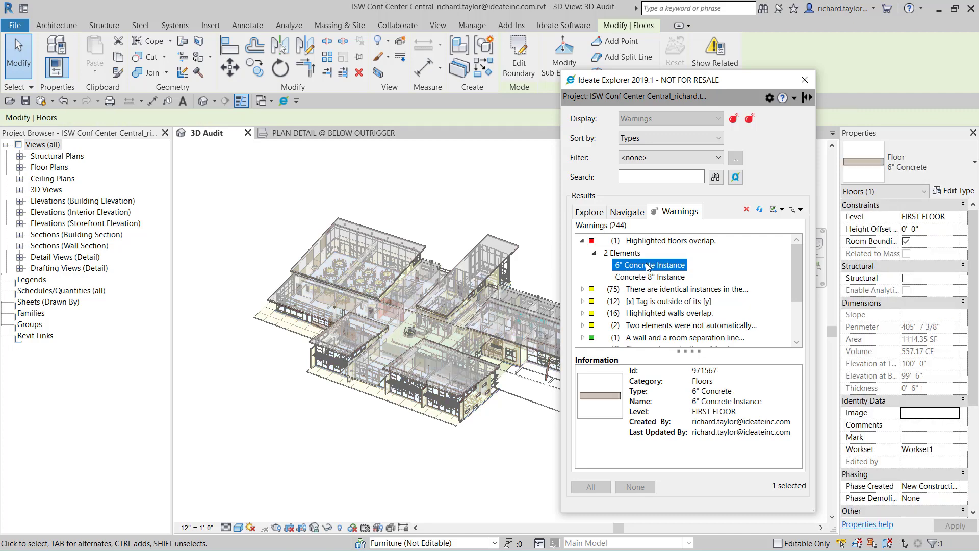
pyautogui.keyDown('ctrl'); pyautogui.click(649, 277); pyautogui.keyUp('ctrl')
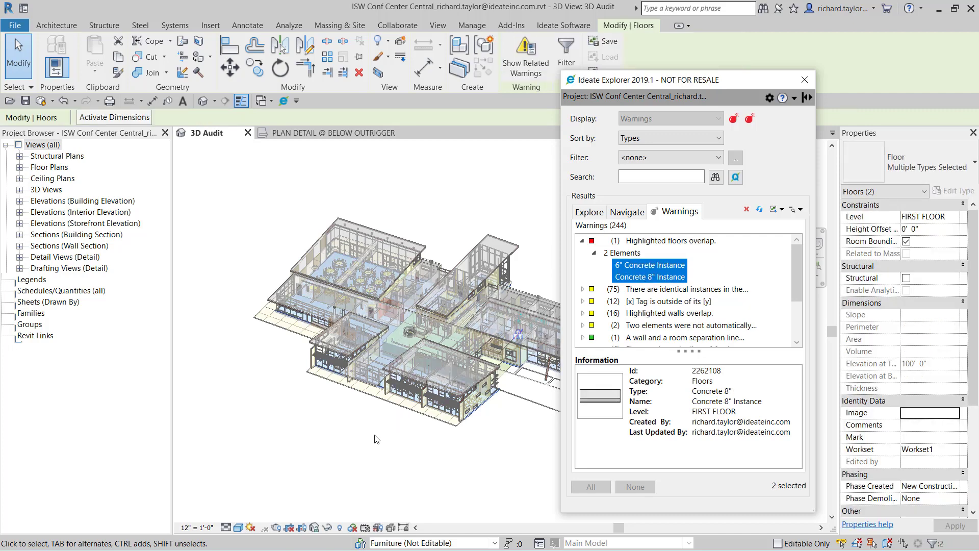
pyautogui.click(327, 529)
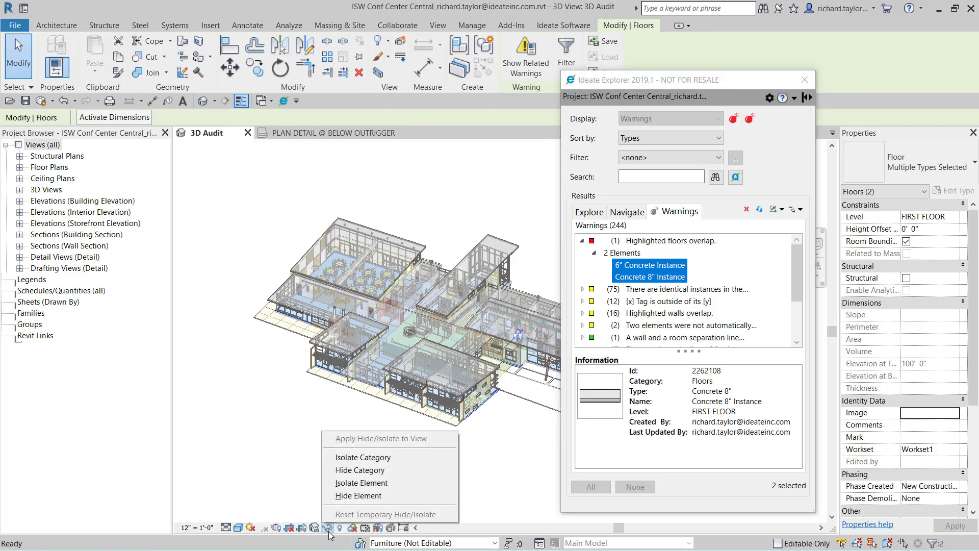
pyautogui.click(352, 483)
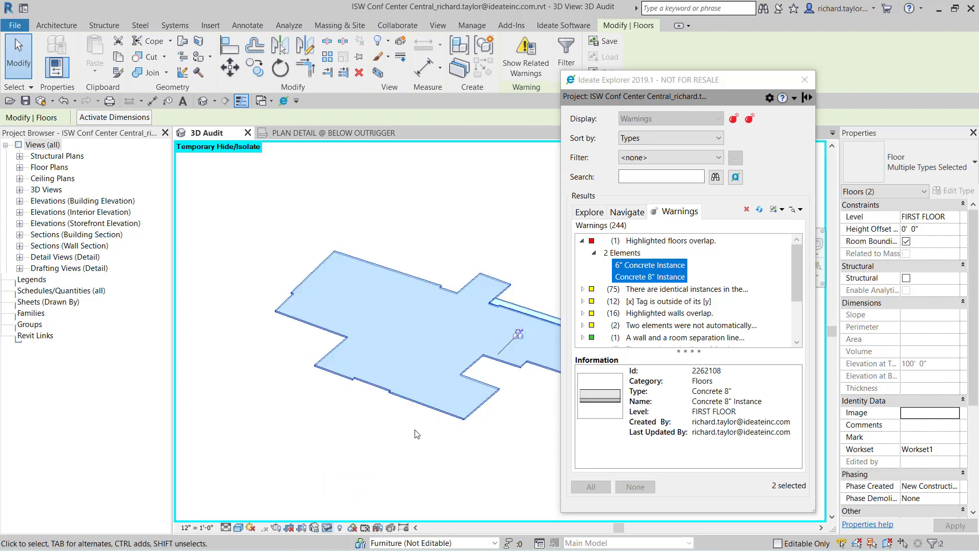
# Edit the 6" Concrete floor's boundary, moving the overlapping notch edge back to the edge of the Concrete 8" floor.
pyautogui.scroll(3, 475, 354)
pyautogui.keyDown('shift'); pyautogui.moveTo(473, 361); pyautogui.dragTo(204, 246, button='middle'); pyautogui.keyUp('shift')
pyautogui.click(489, 230)
pyautogui.scroll(2, 432, 313)
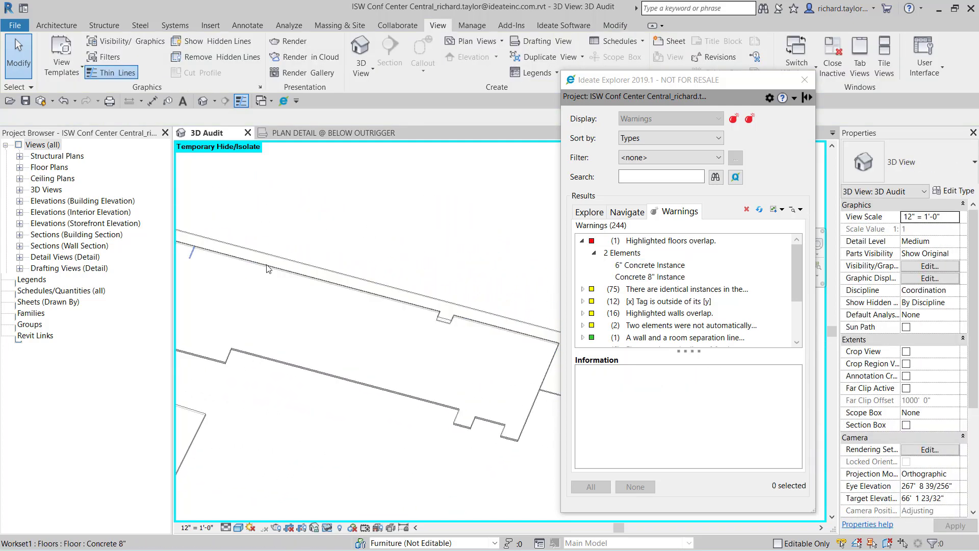
pyautogui.scroll(4, 432, 314)
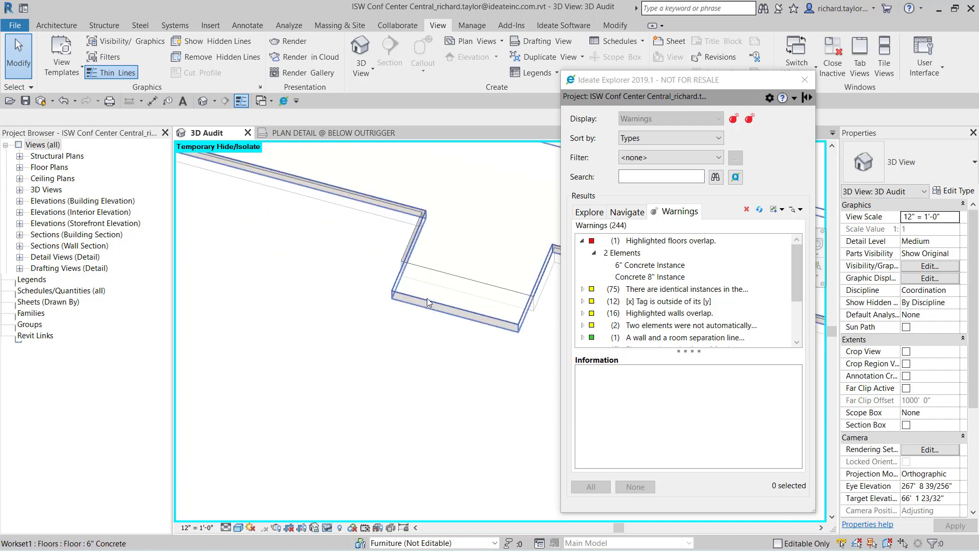
pyautogui.click(430, 300)
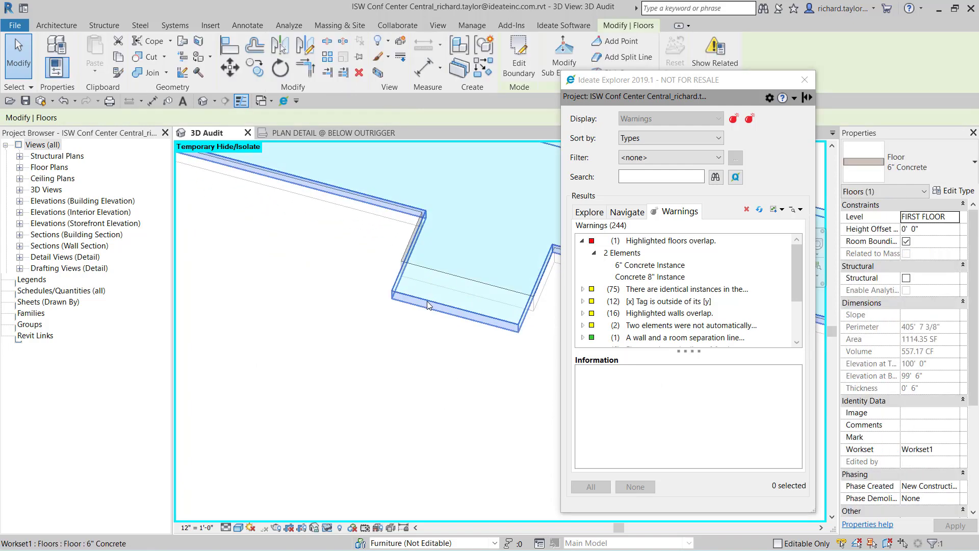
pyautogui.click(509, 57)
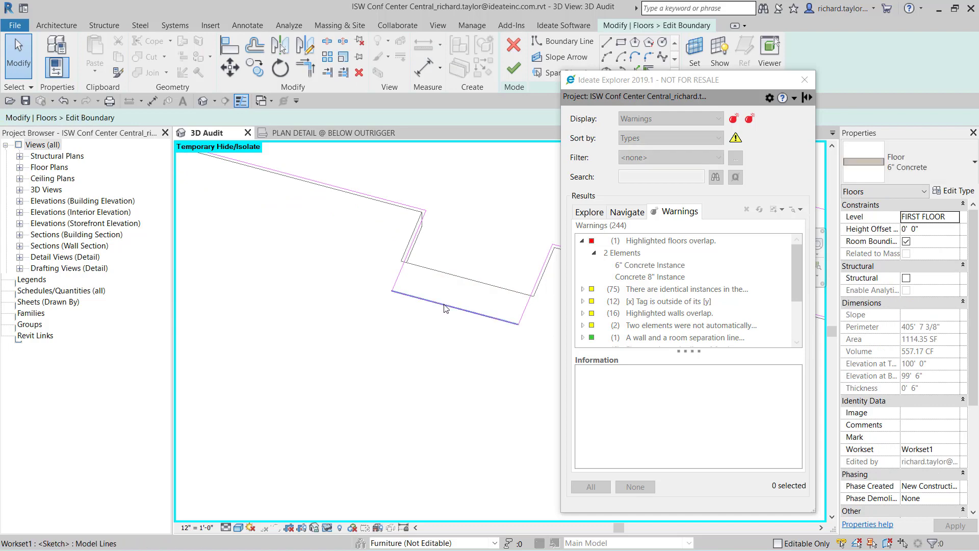
pyautogui.moveTo(444, 304); pyautogui.dragTo(452, 274)
pyautogui.click(511, 76)
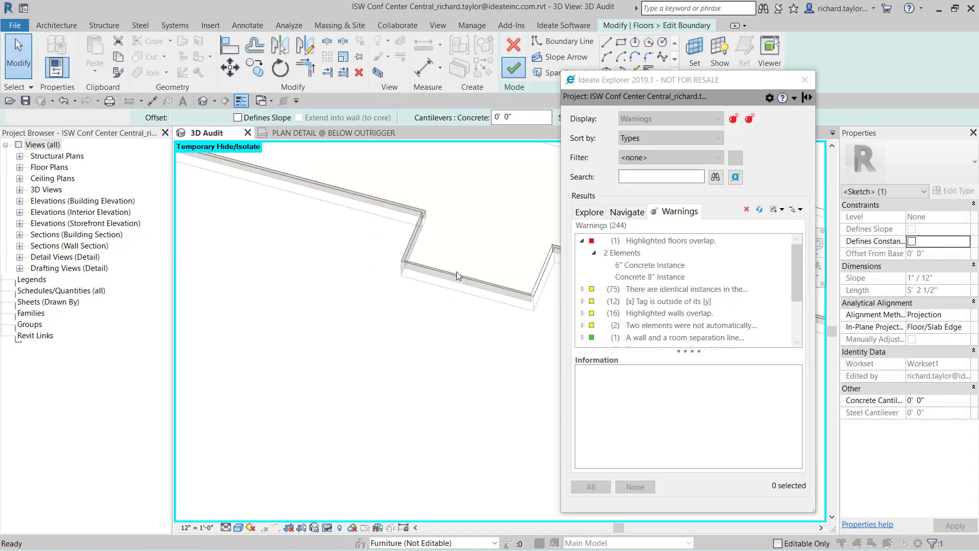
pyautogui.click(562, 289)
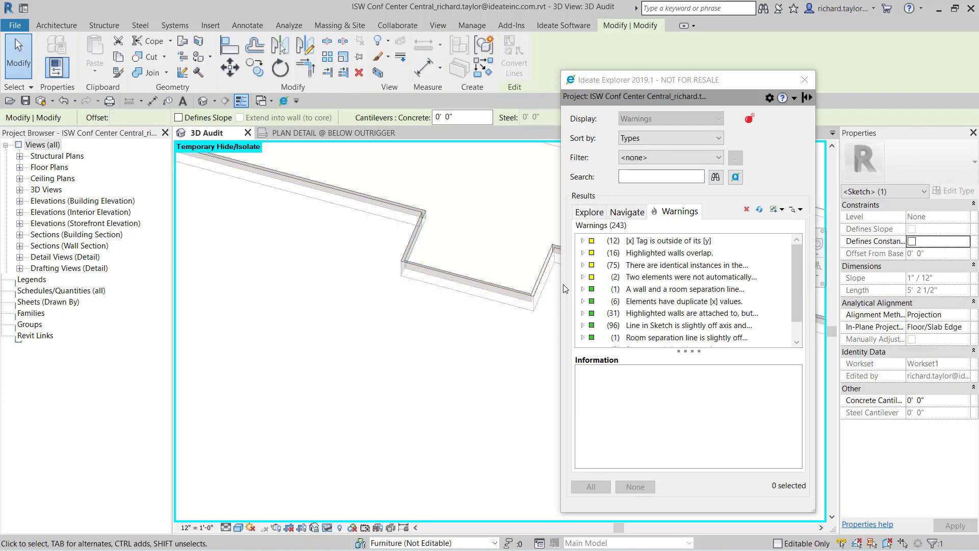
# Set the project warning threshold to 800 warnings per 100MB file and save the warning ranking settings.
pyautogui.click(770, 98)
pyautogui.click(782, 127)
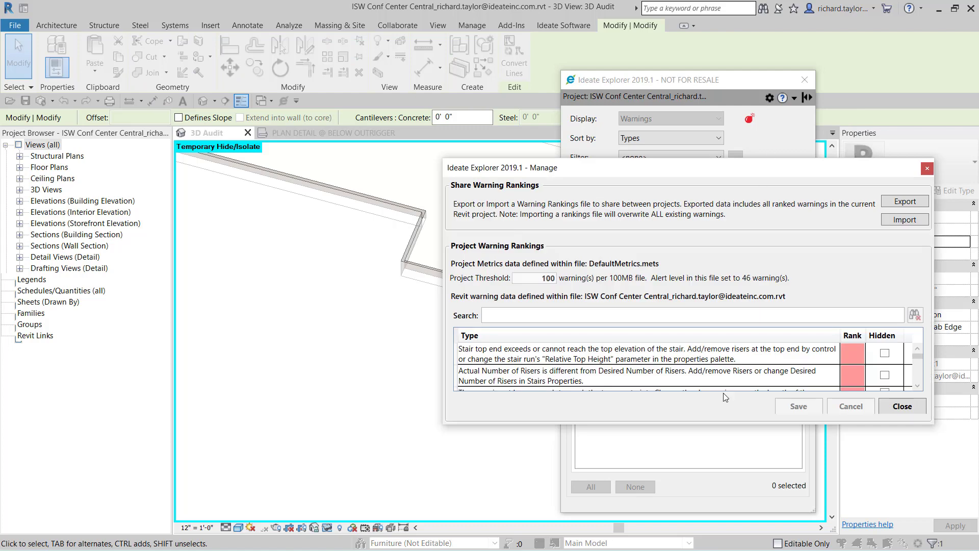
pyautogui.moveTo(723, 424); pyautogui.dragTo(729, 512)
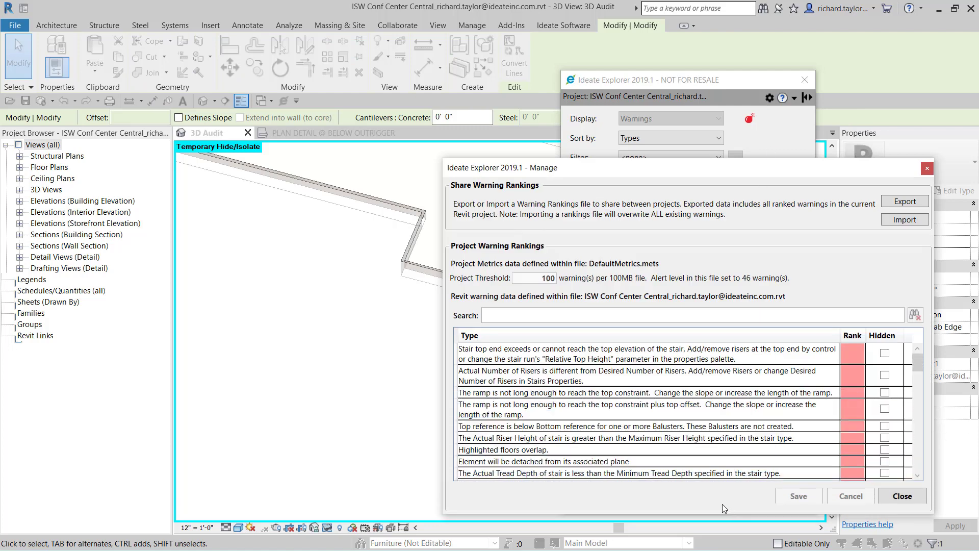
pyautogui.doubleClick(538, 279)
pyautogui.write('800')
pyautogui.click(792, 497)
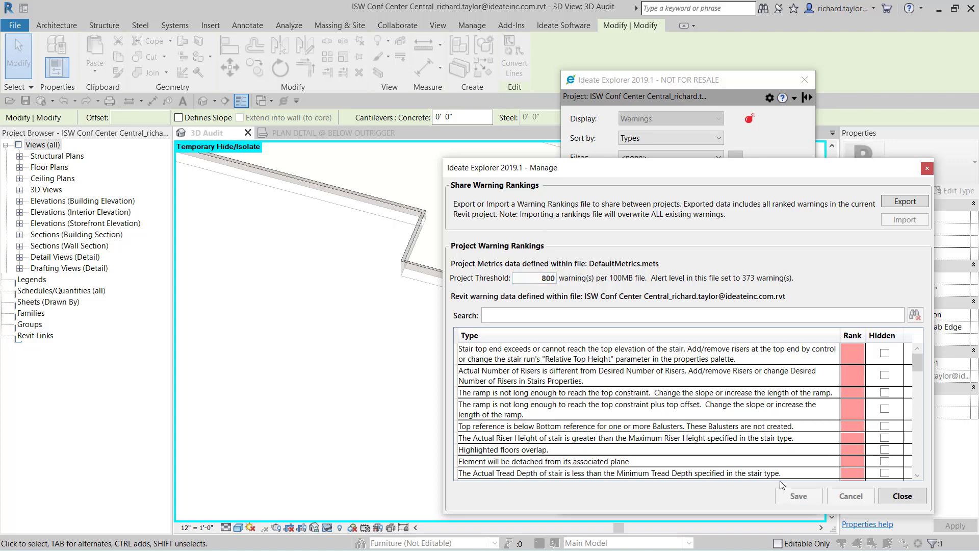
pyautogui.click(902, 495)
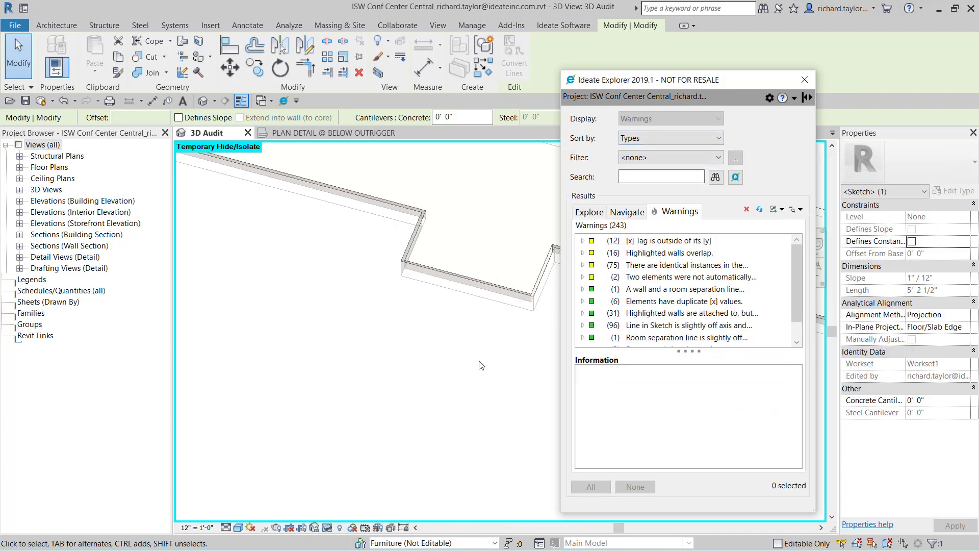
# Reset the temporary isolation in the 3D Audit view so the whole building is displayed.
pyautogui.click(452, 375)
pyautogui.click(327, 528)
pyautogui.click(377, 516)
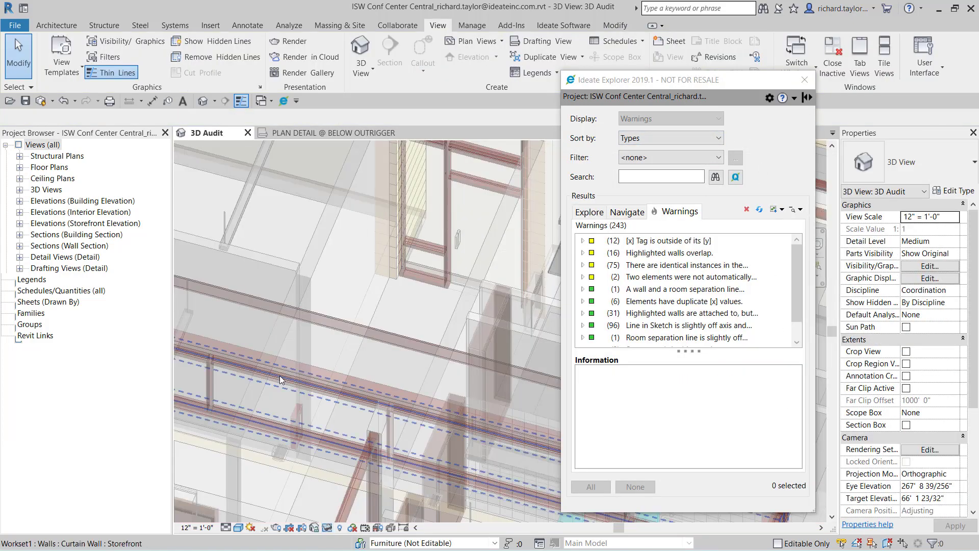
pyautogui.rightClick(349, 398)
pyautogui.click(377, 464)
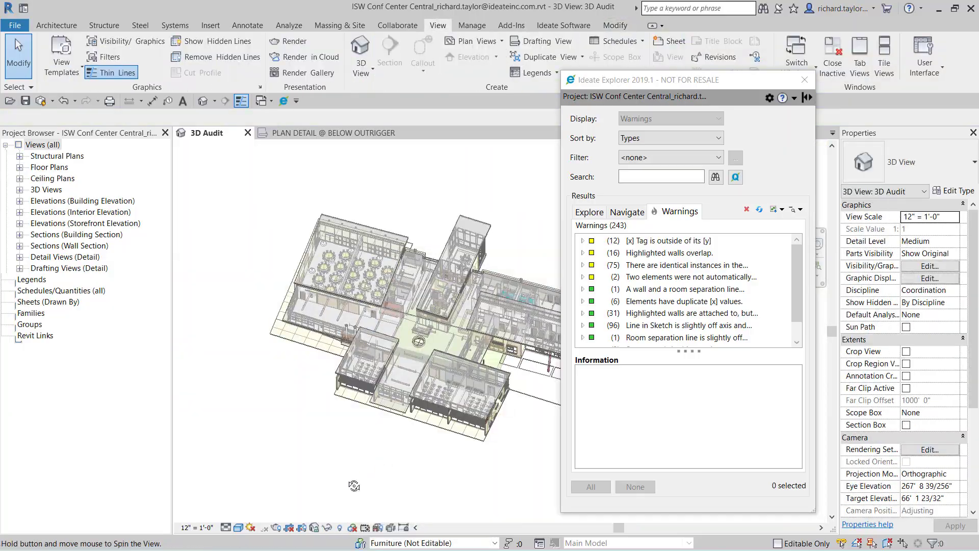
pyautogui.scroll(3, 378, 433)
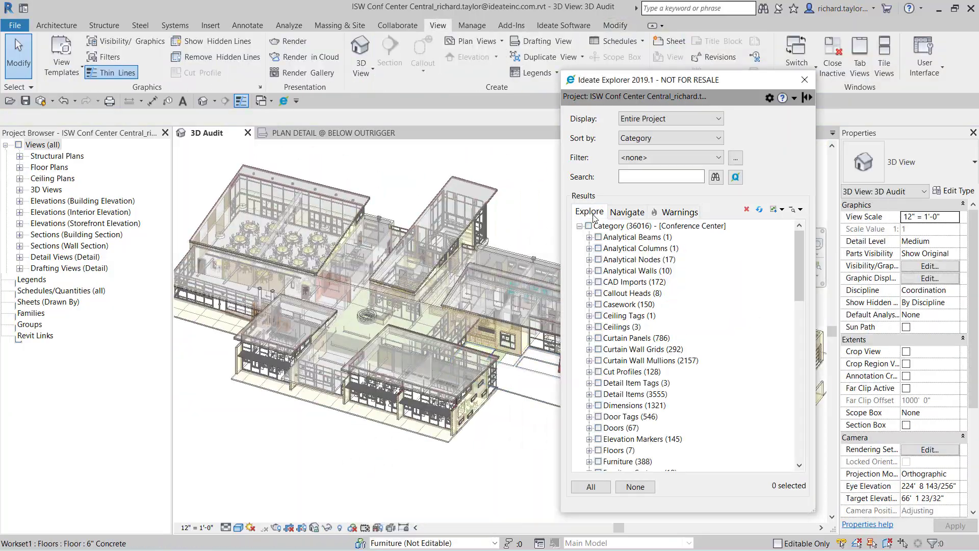